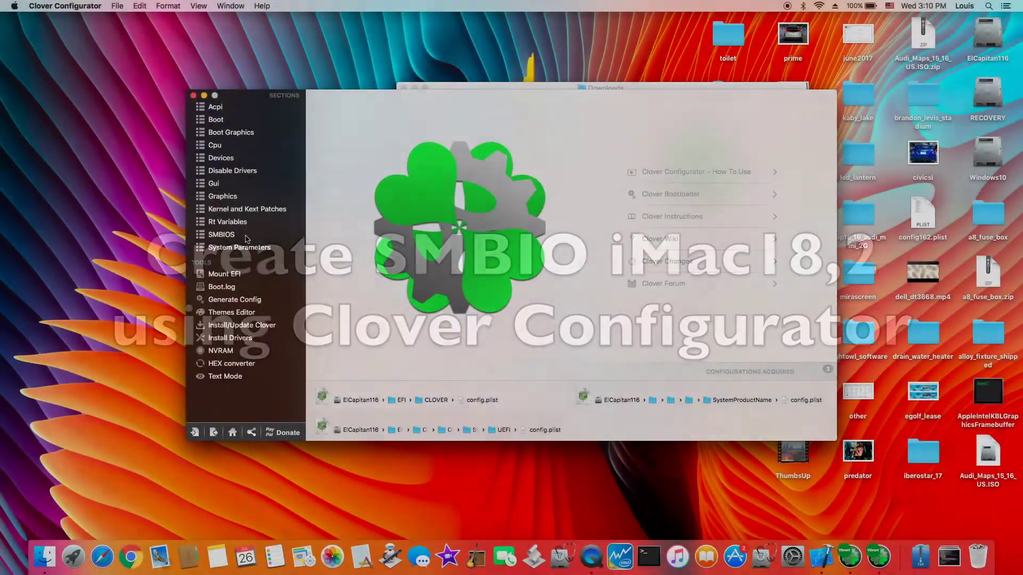
# Load the iMac 4K (18,2) - Core i5-7500 (Kaby Lake) preset in the SMBIOS generator.
pyautogui.click(247, 236)
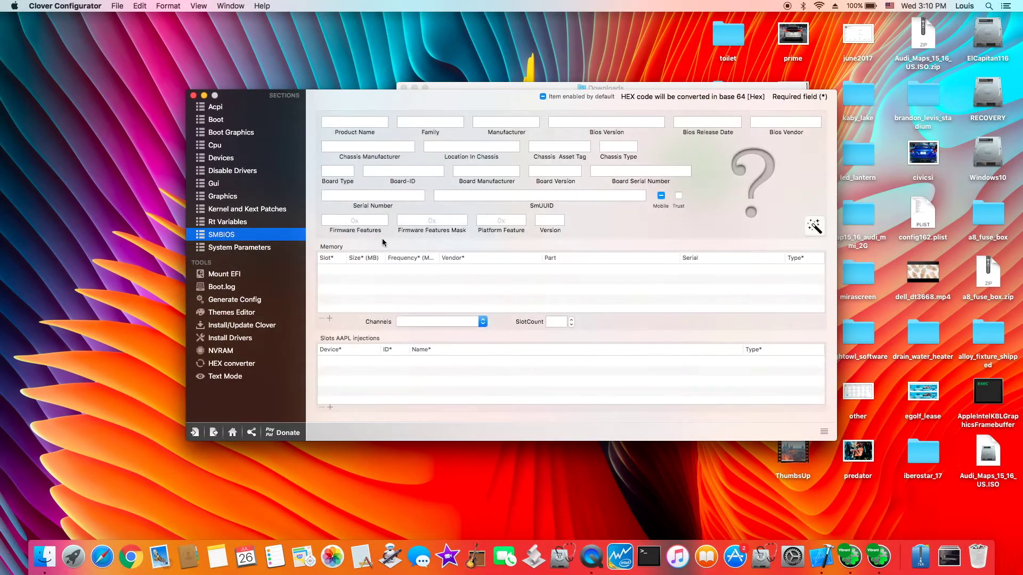
pyautogui.click(815, 227)
pyautogui.click(347, 205)
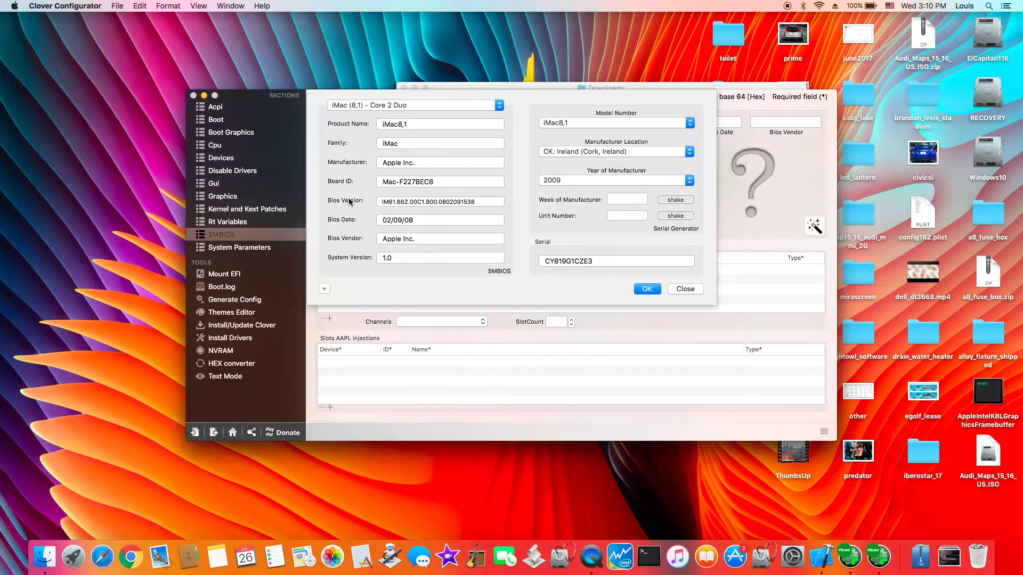
pyautogui.click(413, 105)
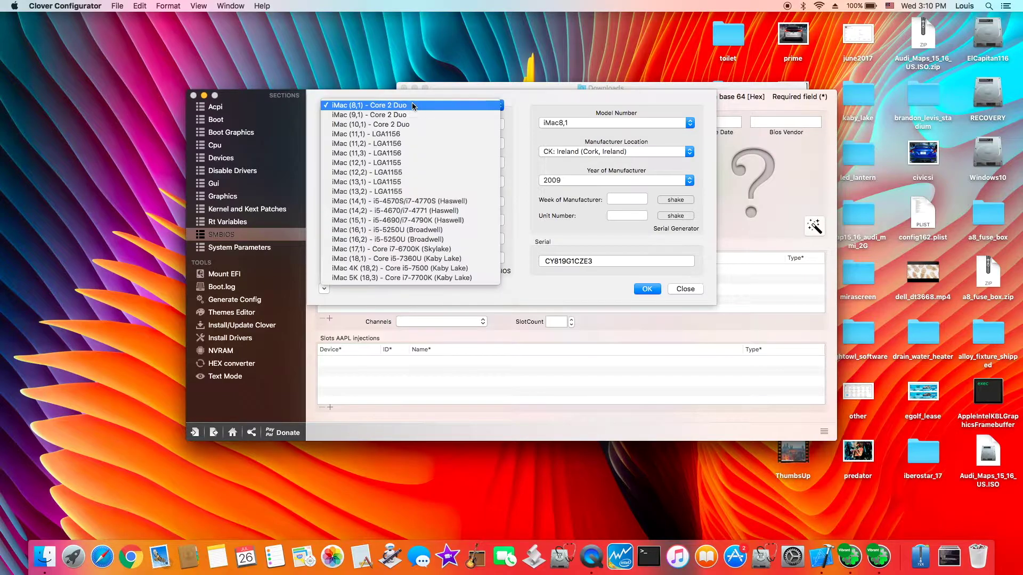
pyautogui.click(408, 269)
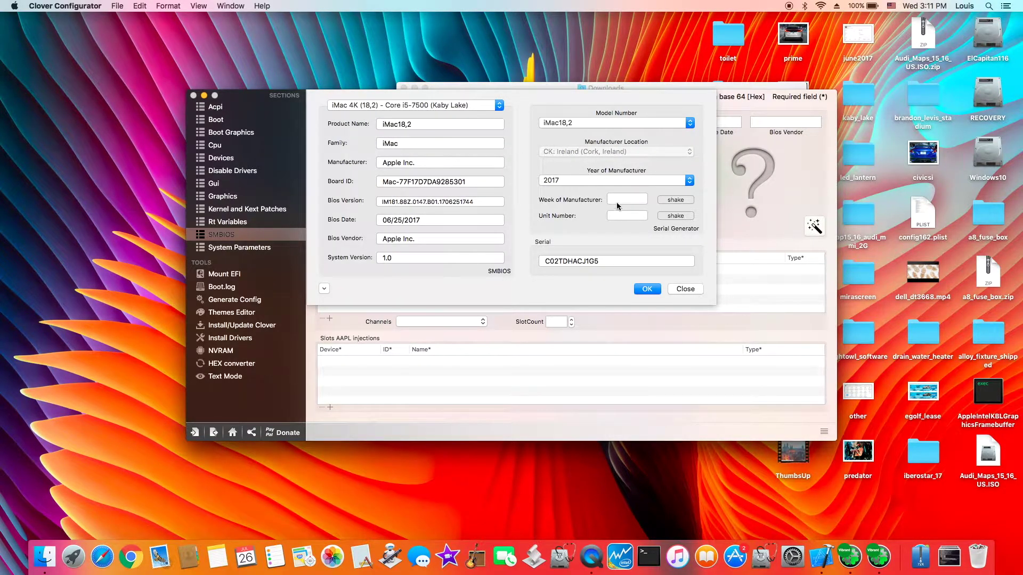
# Randomize the week of manufacture and unit number for the serial, and apply the generated SMBIOS data.
pyautogui.click(671, 201)
pyautogui.click(669, 215)
pyautogui.click(643, 291)
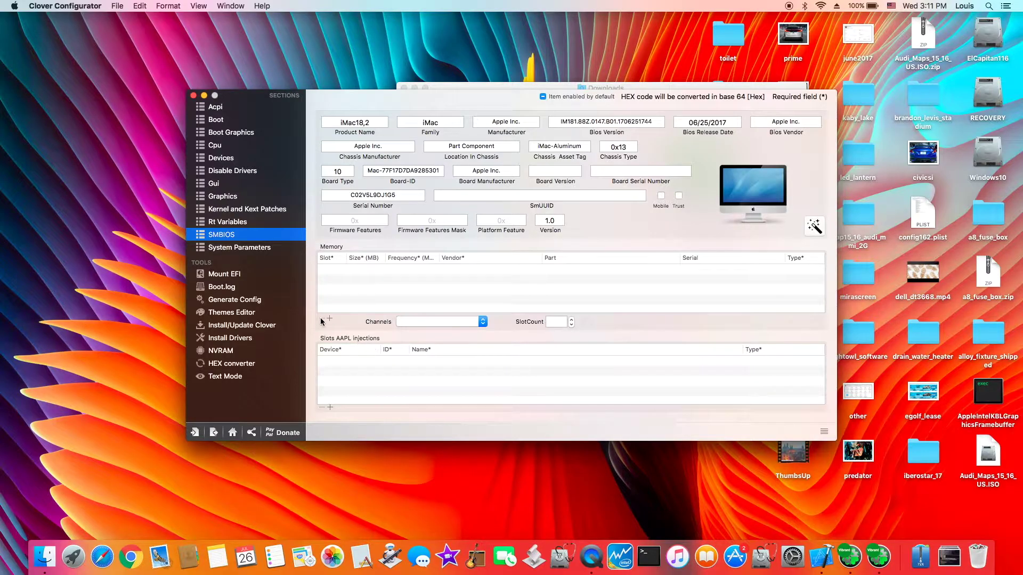
# Export the configuration to the Desktop as a new file named config182.
pyautogui.click(214, 434)
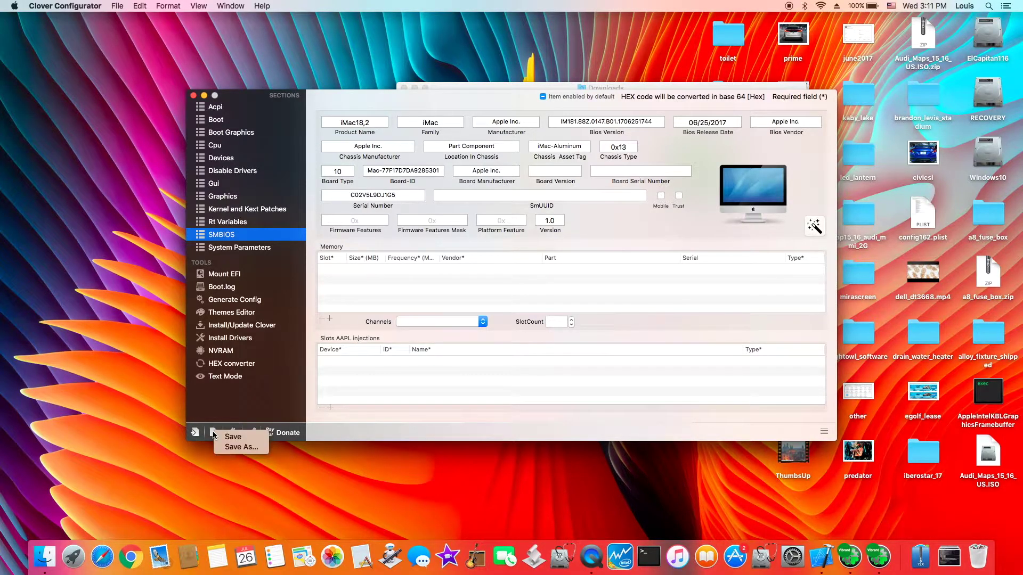
pyautogui.click(241, 448)
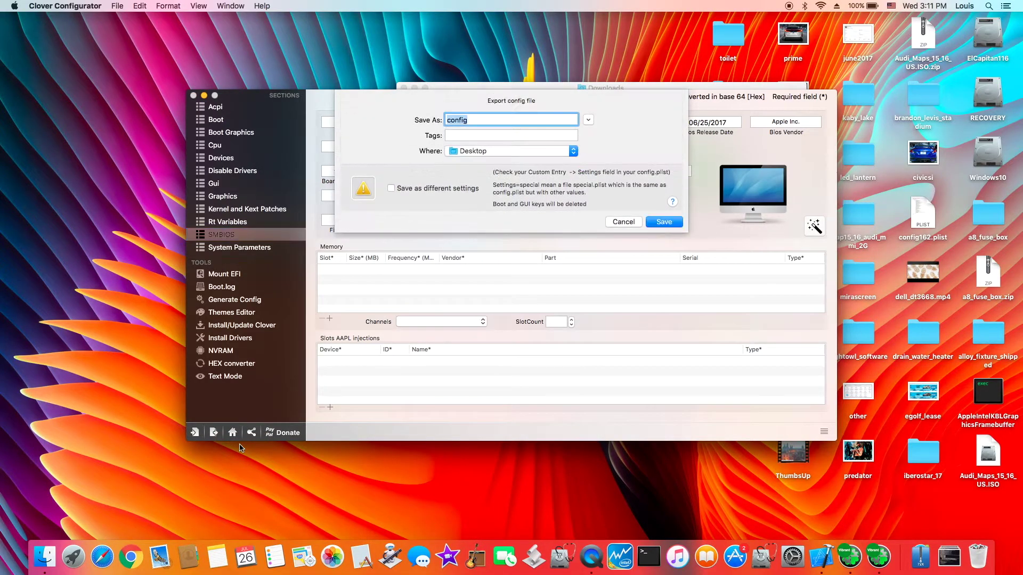
pyautogui.click(475, 119)
pyautogui.write('182')
pyautogui.press('Return')
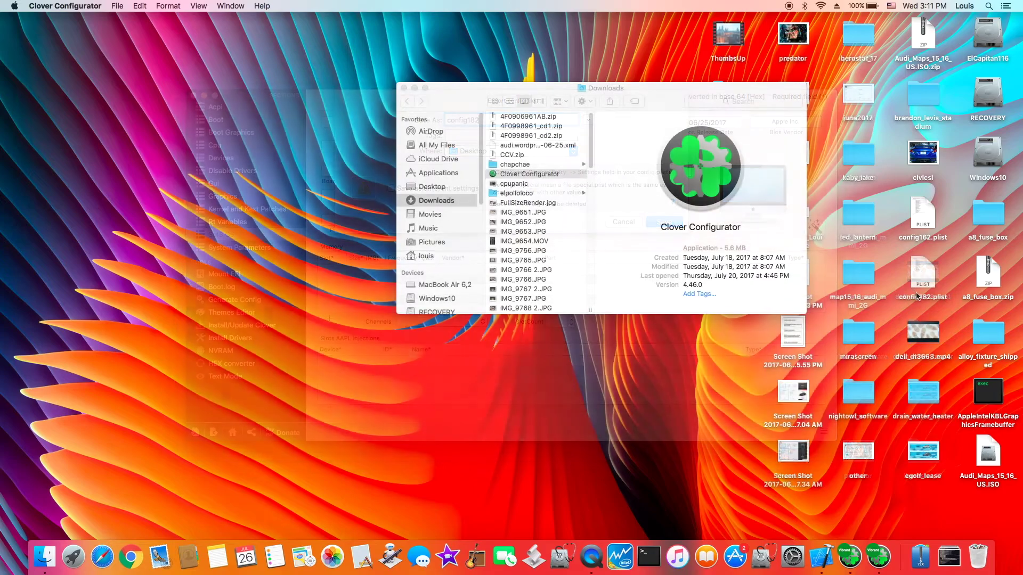
# Open config182.plist from the desktop, close the Downloads window and expand the plist's SMBIOS dictionary.
pyautogui.click(924, 281)
pyautogui.doubleClick(925, 281)
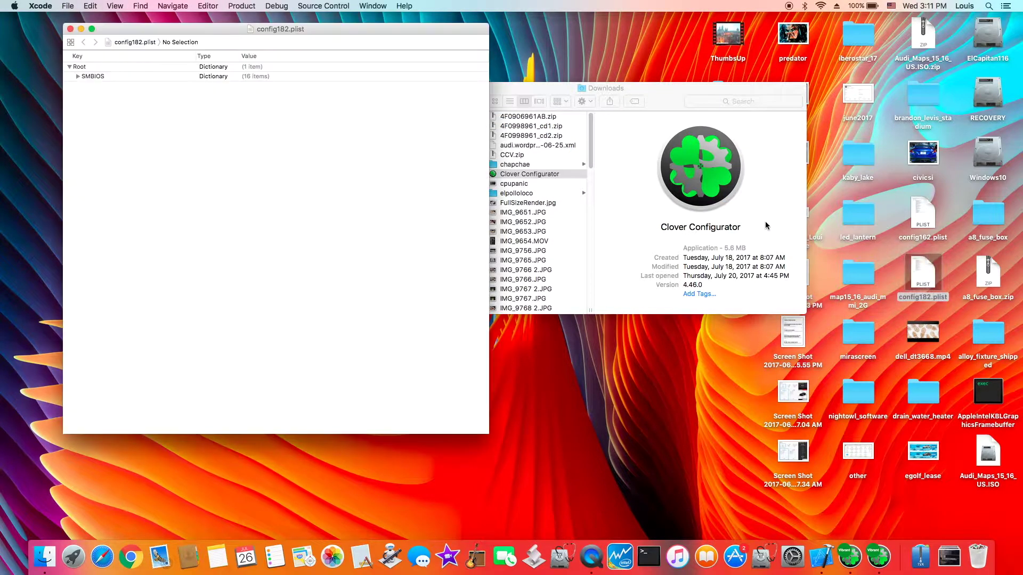
pyautogui.click(662, 105)
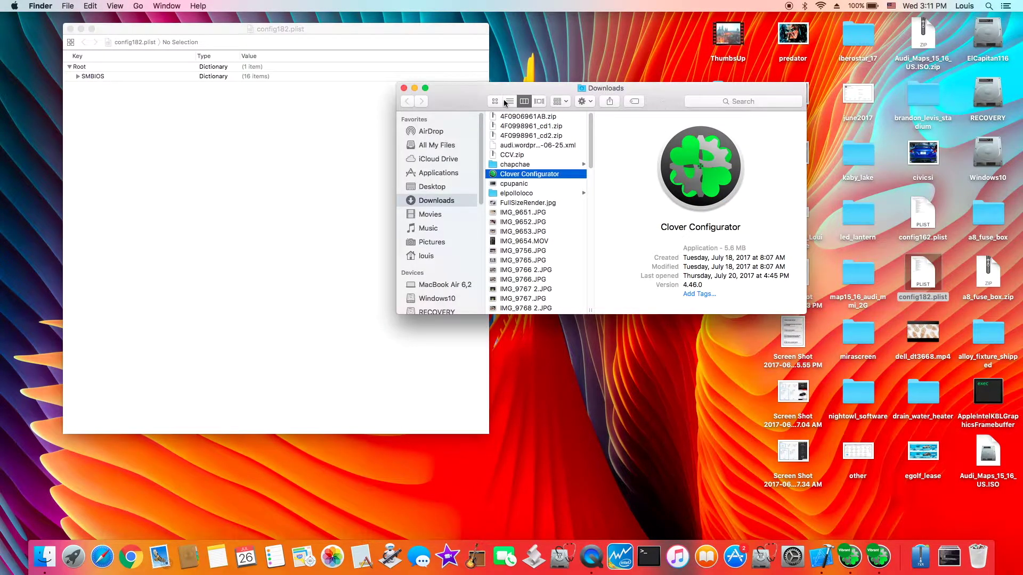
pyautogui.click(403, 88)
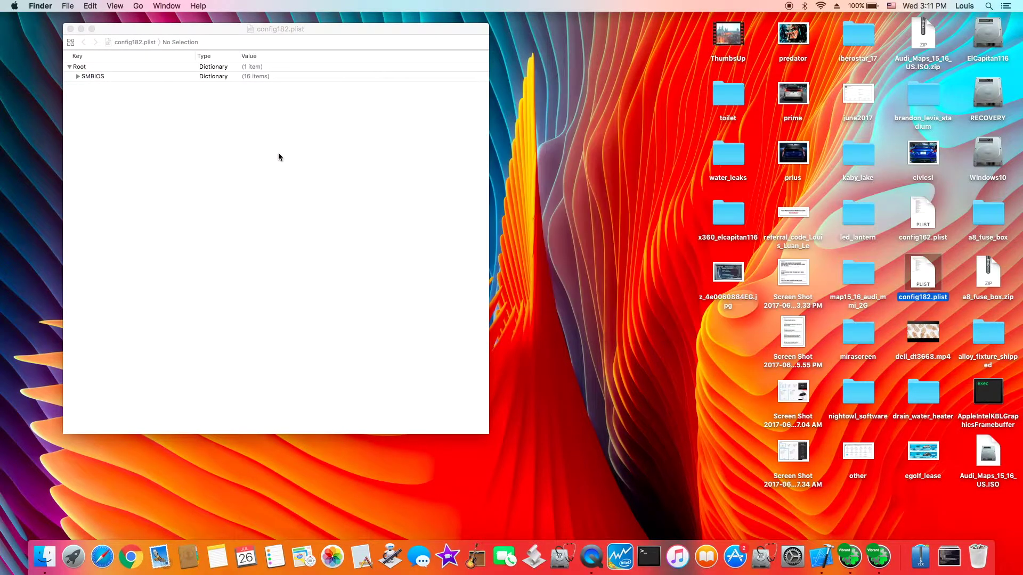
pyautogui.click(77, 76)
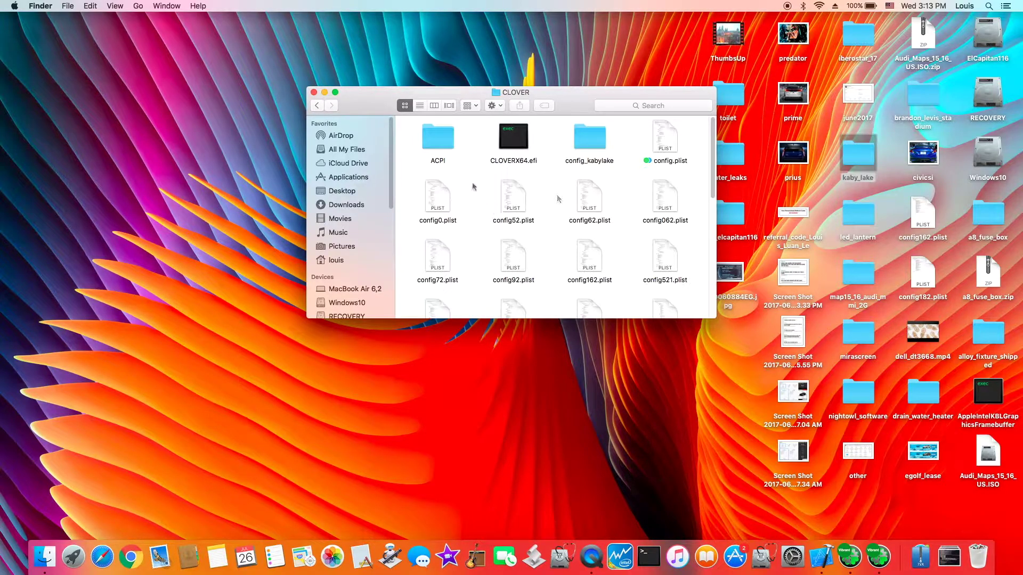
# Browse from the CLOVER folder to ACPI/patched and open SSDT.aml for inspection.
pyautogui.click(440, 140)
pyautogui.doubleClick(440, 140)
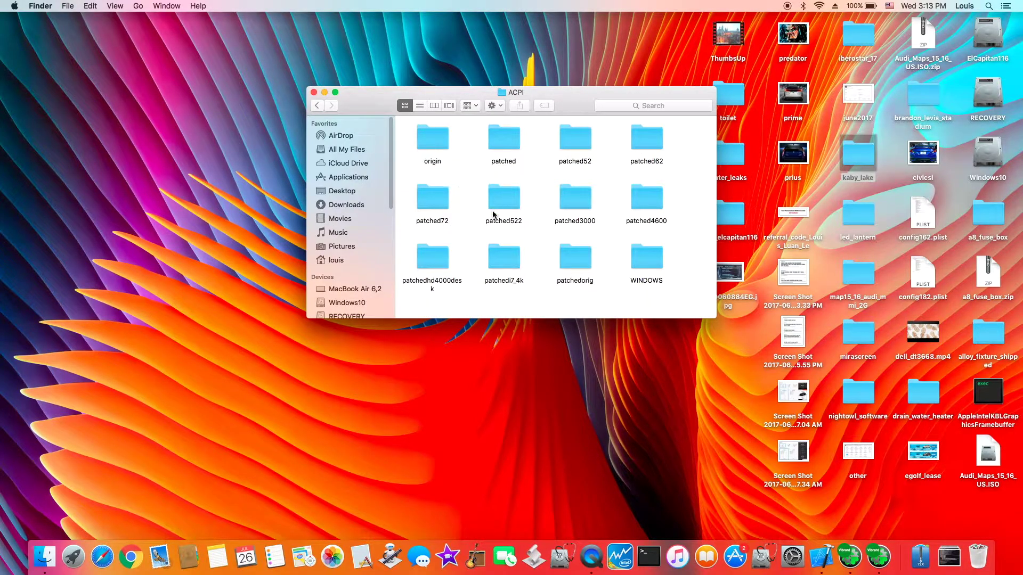
pyautogui.doubleClick(509, 137)
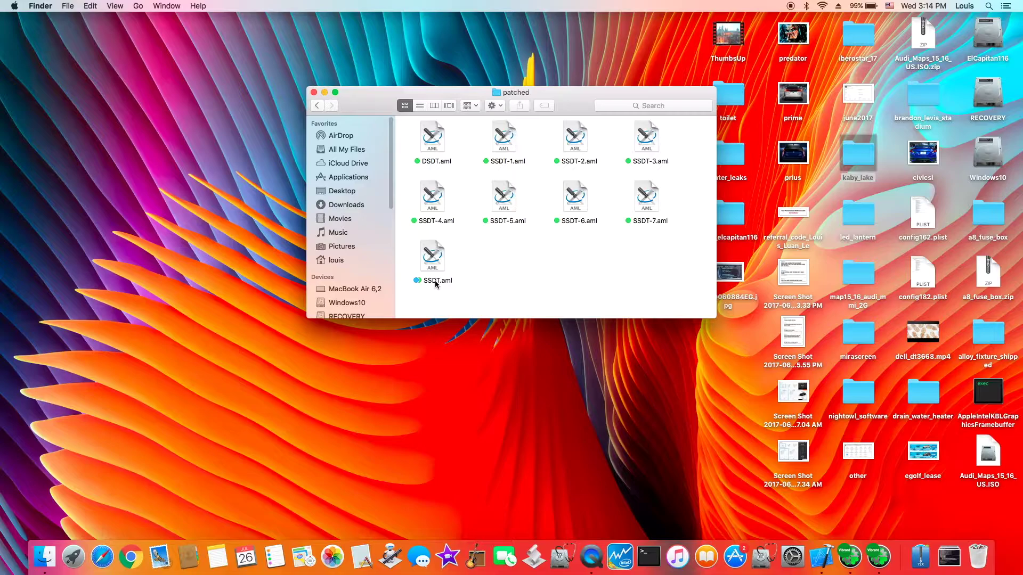
pyautogui.doubleClick(435, 261)
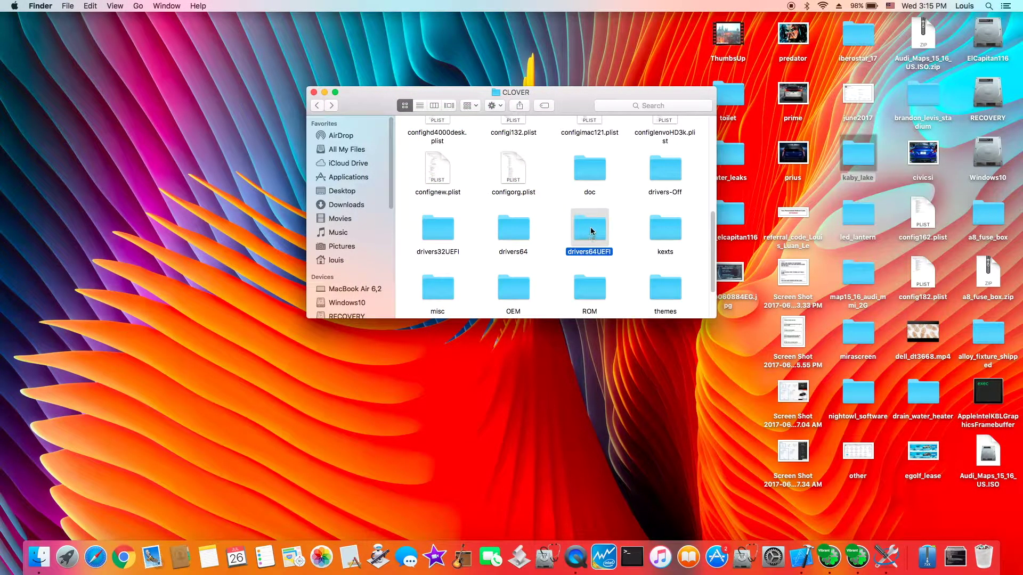
# In drivers64UEFI, inspect VBoxHfs-64.efi, then select EmuVariableUefi-64, OsxAptioFix2Drv-64, NTFS, HFSPlus and OsxFatBinaryDrv-64 together.
pyautogui.doubleClick(590, 229)
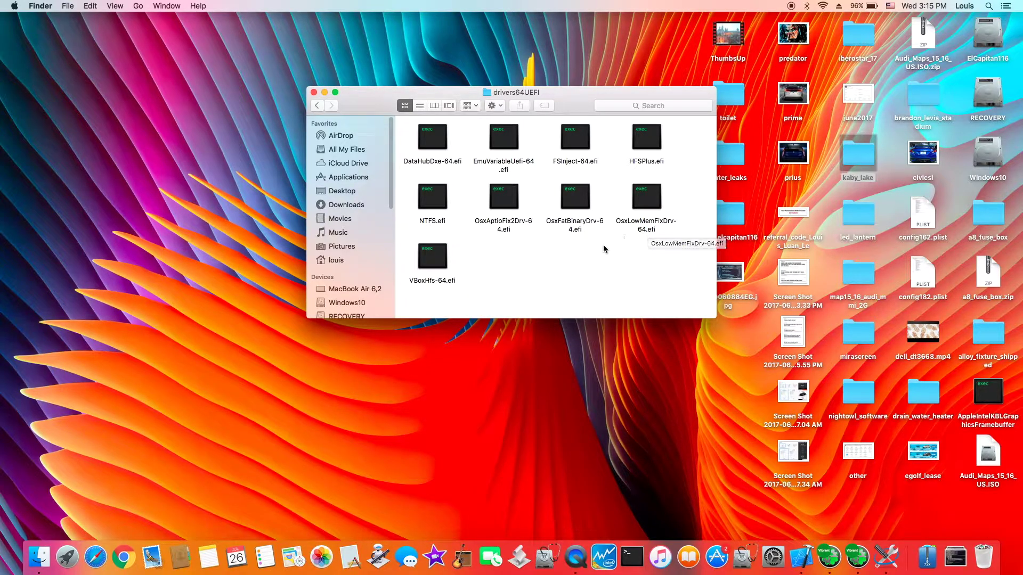
pyautogui.click(441, 266)
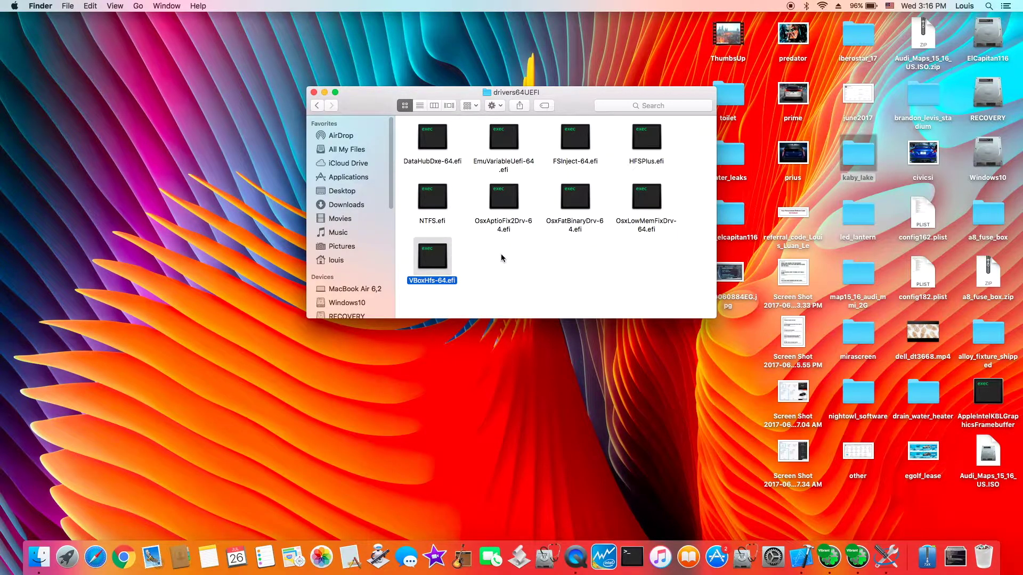
pyautogui.click(502, 165)
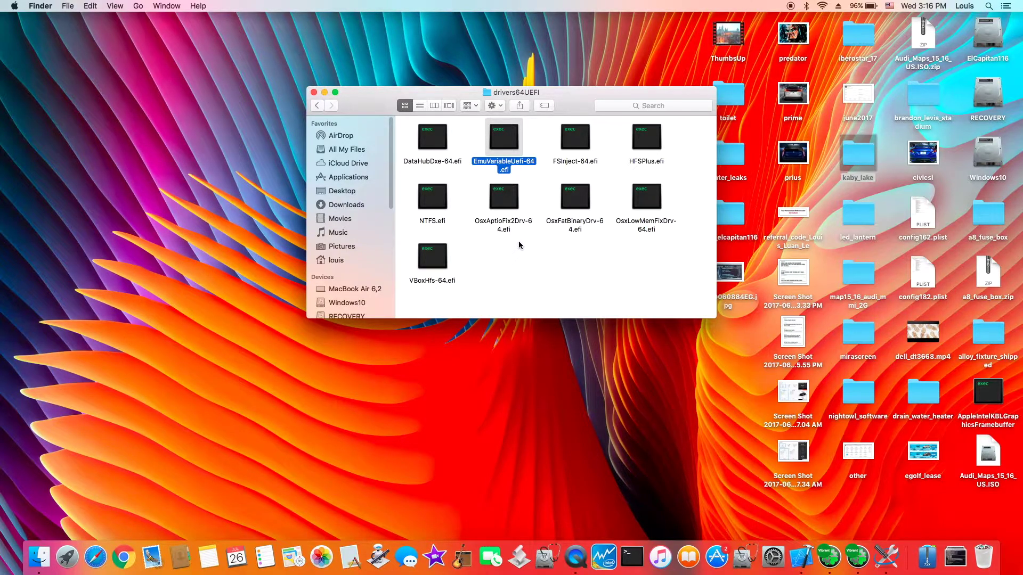
pyautogui.keyDown('super'); pyautogui.click(509, 228); pyautogui.keyUp('super')
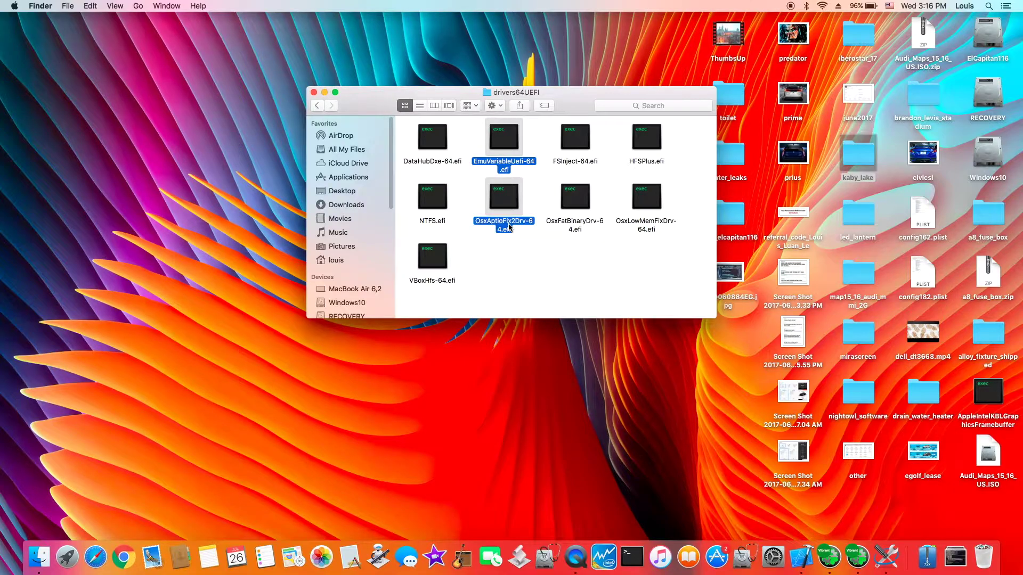
pyautogui.keyDown('super'); pyautogui.click(441, 222); pyautogui.keyUp('super')
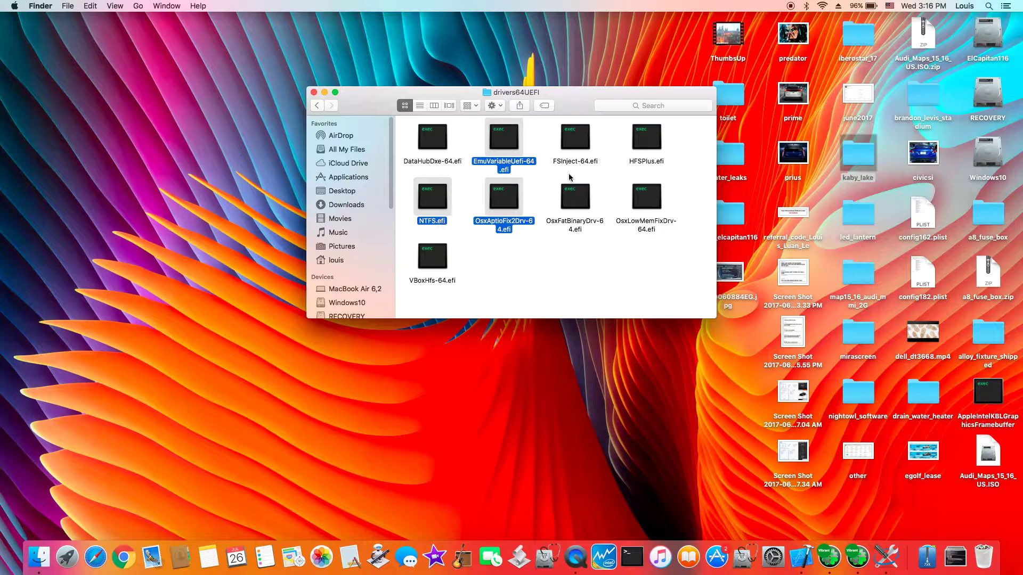
pyautogui.keyDown('super'); pyautogui.click(647, 161); pyautogui.keyUp('super')
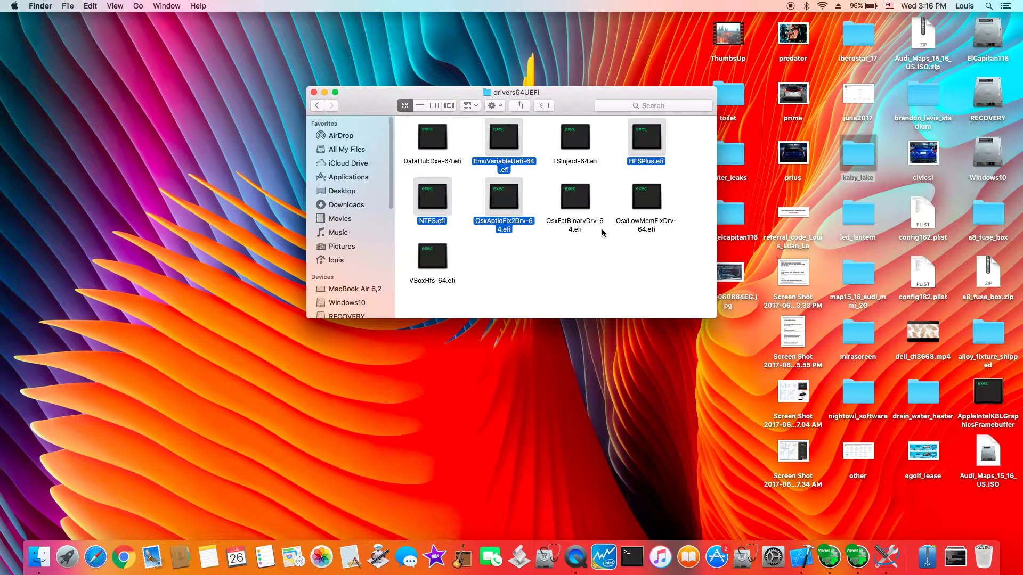
pyautogui.keyDown('super'); pyautogui.click(580, 228); pyautogui.keyUp('super')
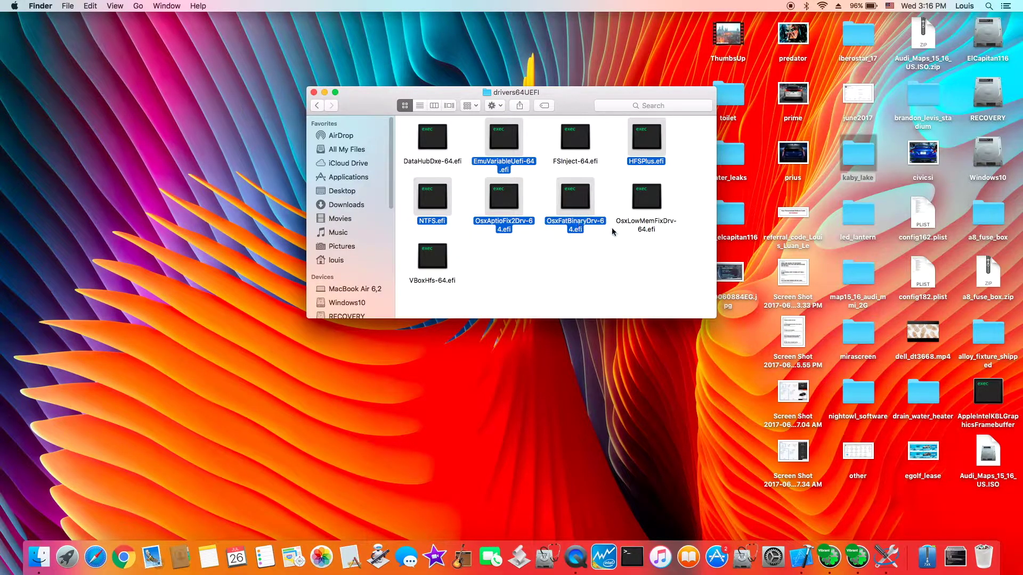
# Return to the CLOVER folder, look through the notused folder inside kexts, and go back to kexts.
pyautogui.press('super+Up')
pyautogui.click(666, 215)
pyautogui.doubleClick(666, 216)
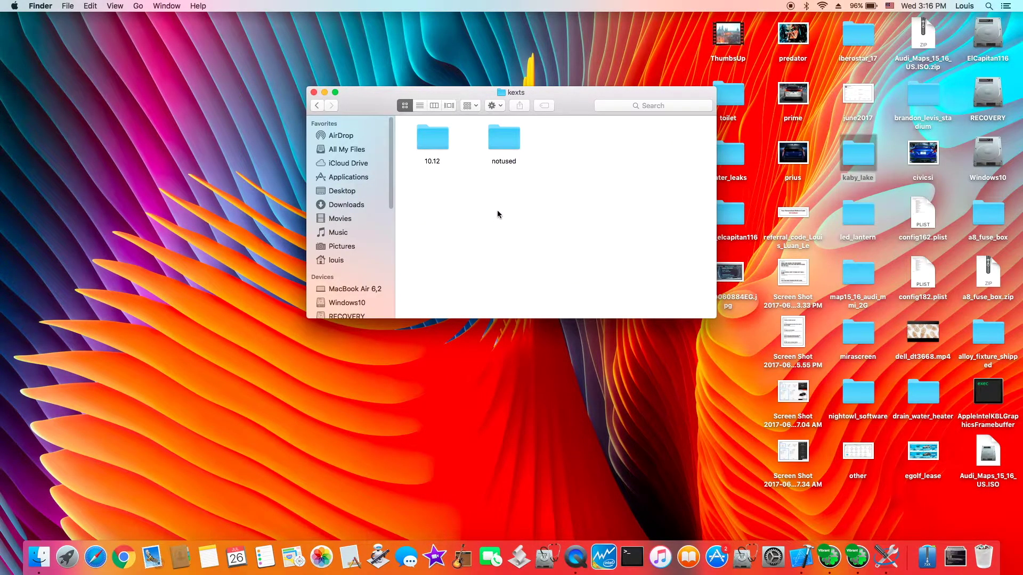
pyautogui.doubleClick(508, 135)
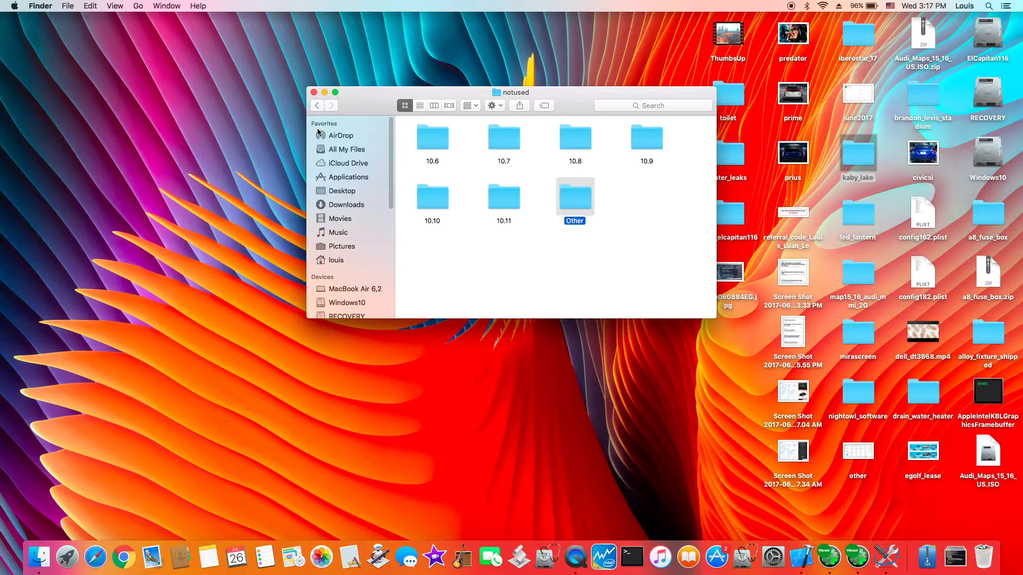
pyautogui.click(317, 105)
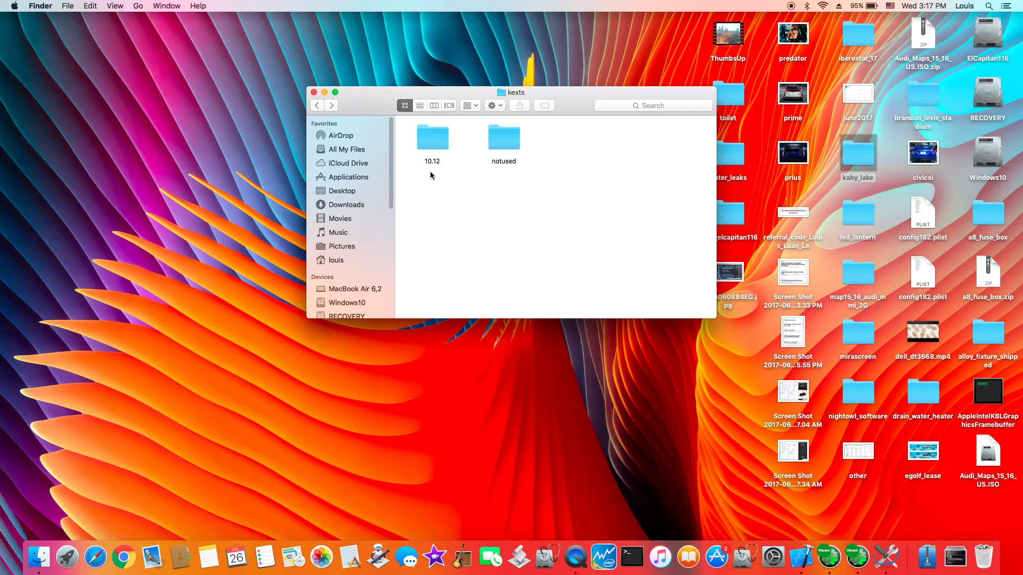
# Browse the kexts in the 10.12 folder and check the version of FakeSMC.kext in its file info.
pyautogui.doubleClick(434, 137)
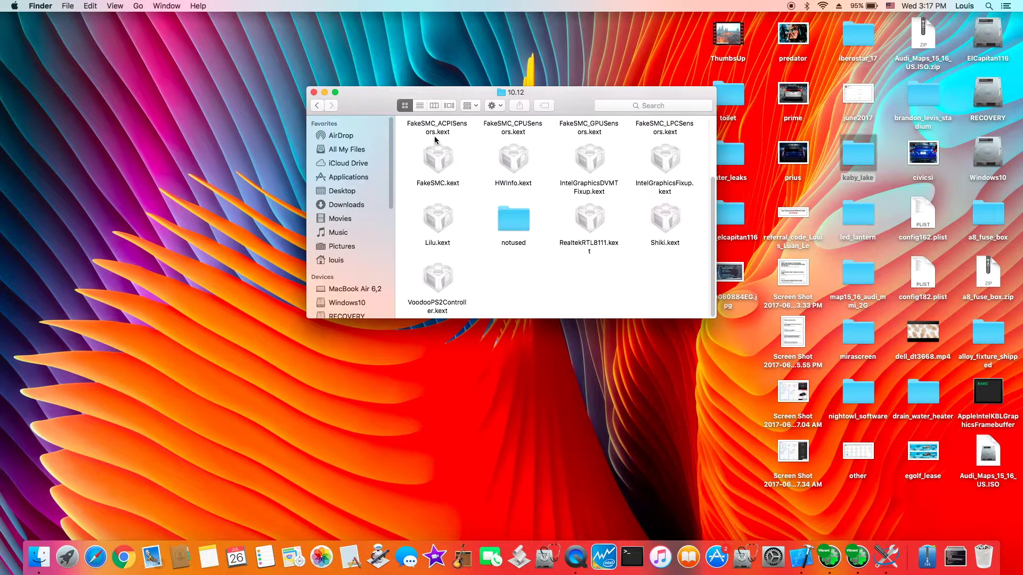
pyautogui.scroll(2, 492, 245)
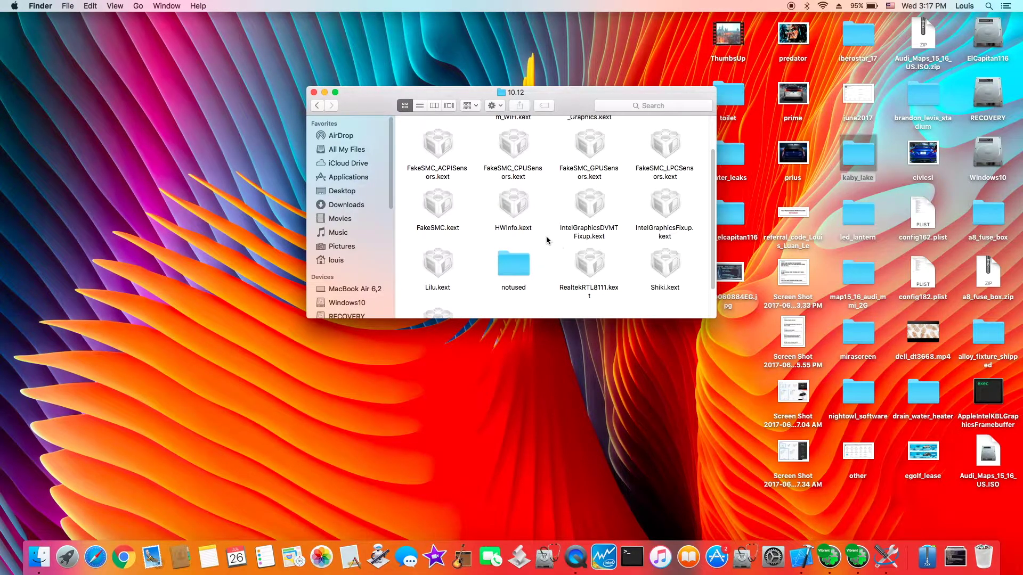
pyautogui.click(440, 205)
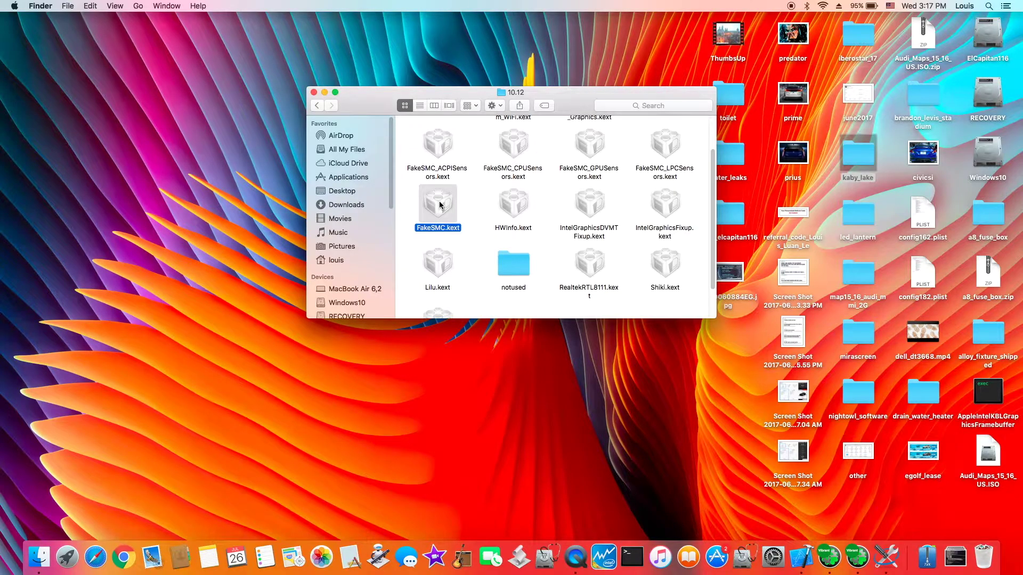
pyautogui.rightClick(440, 204)
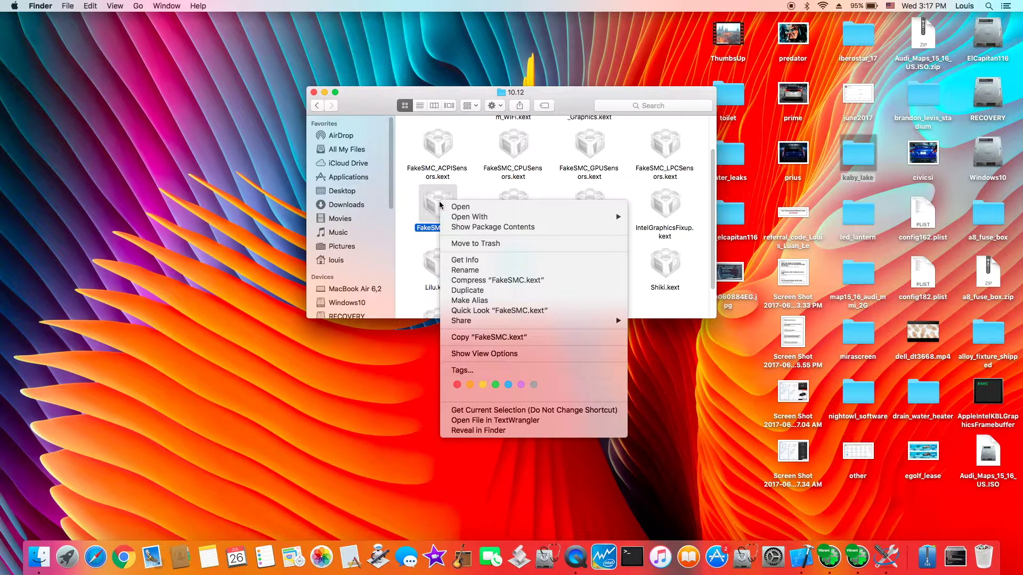
pyautogui.click(456, 261)
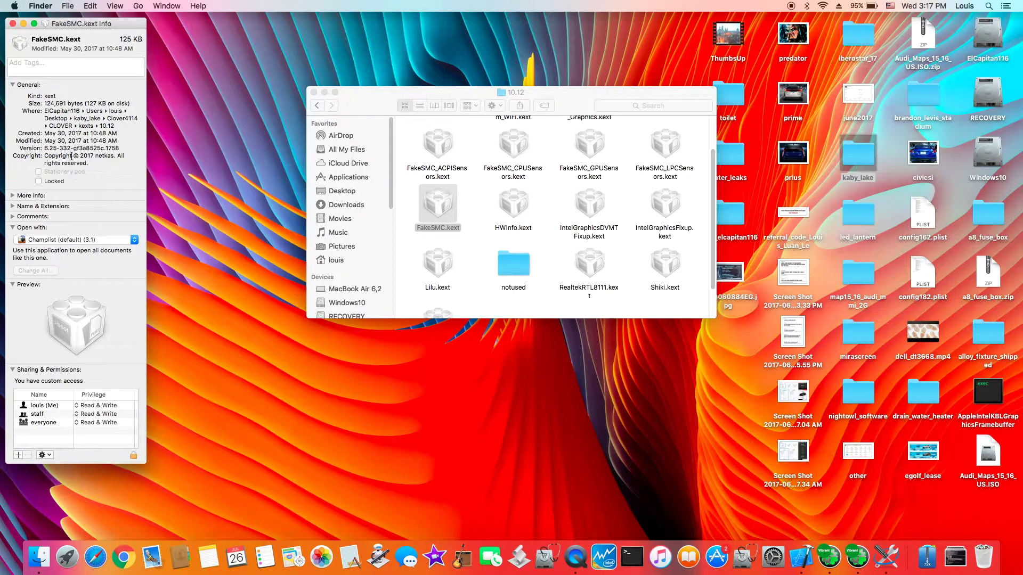
pyautogui.click(12, 24)
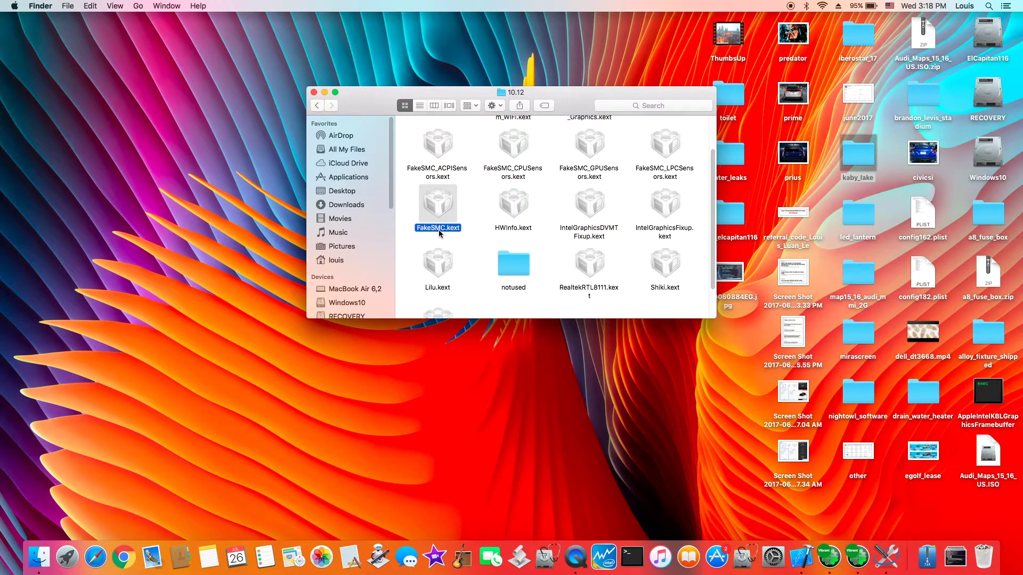
# Check the file info of Lilu.kext and the OSBundleCompatibleVersion entry in its Info.plist.
pyautogui.click(436, 263)
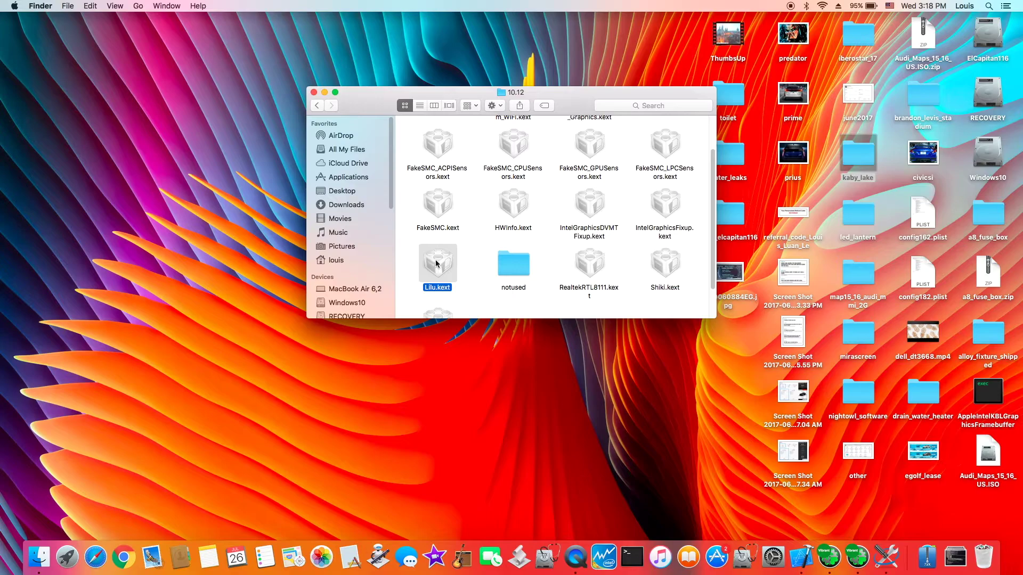
pyautogui.press('super+i')
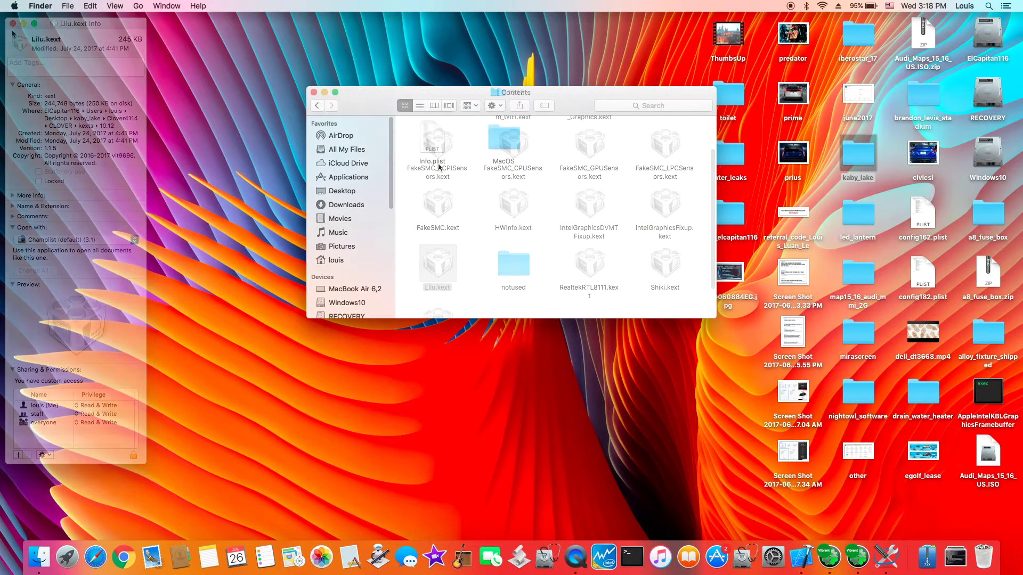
pyautogui.doubleClick(438, 163)
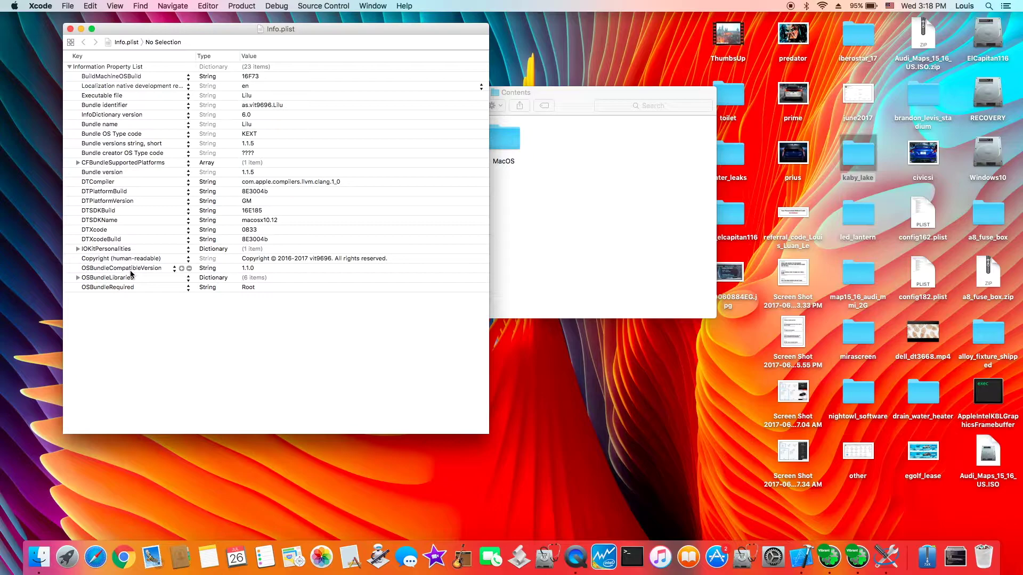
pyautogui.click(251, 269)
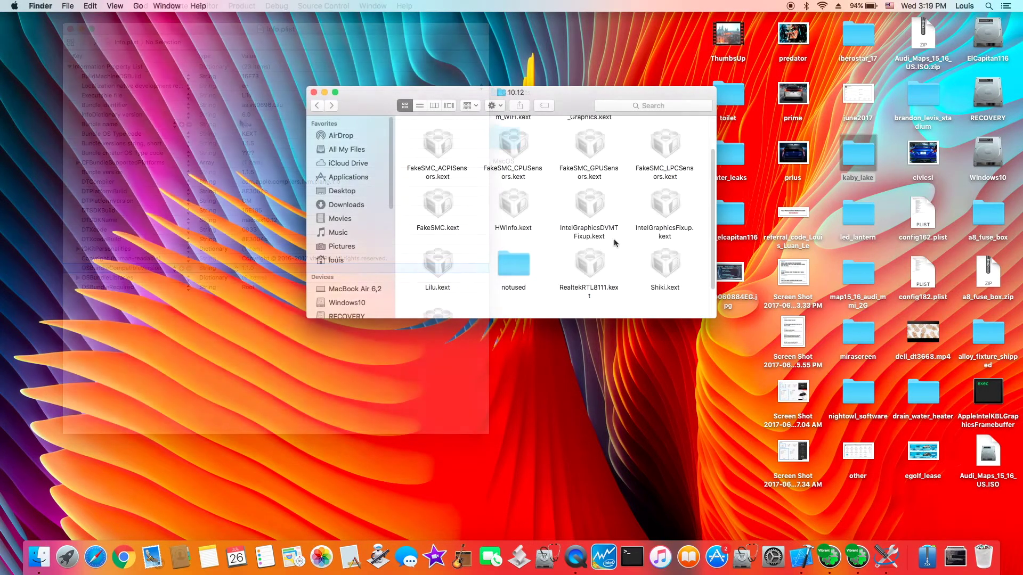
# In IntelGraphicsDVMTFixup.kext's Info.plist, check the Lilu version required under OSBundleLibraries, and return to the 10.12 folder.
pyautogui.click(598, 232)
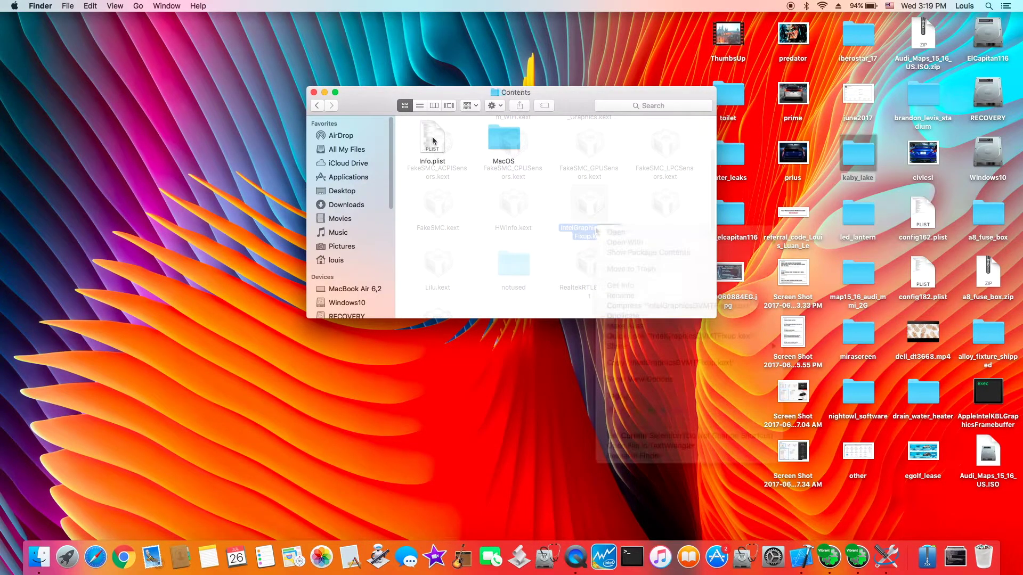
pyautogui.doubleClick(432, 140)
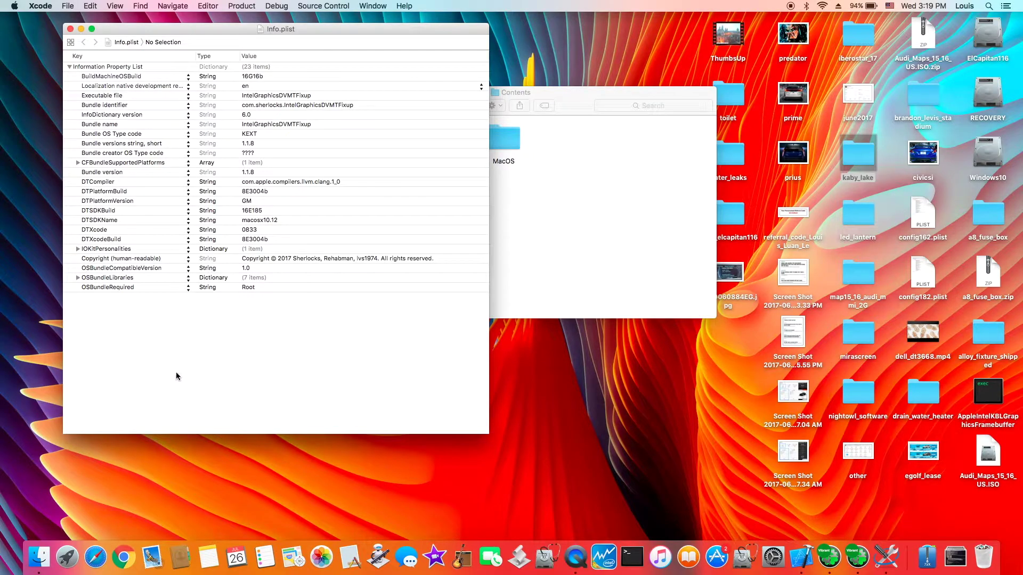
pyautogui.click(77, 277)
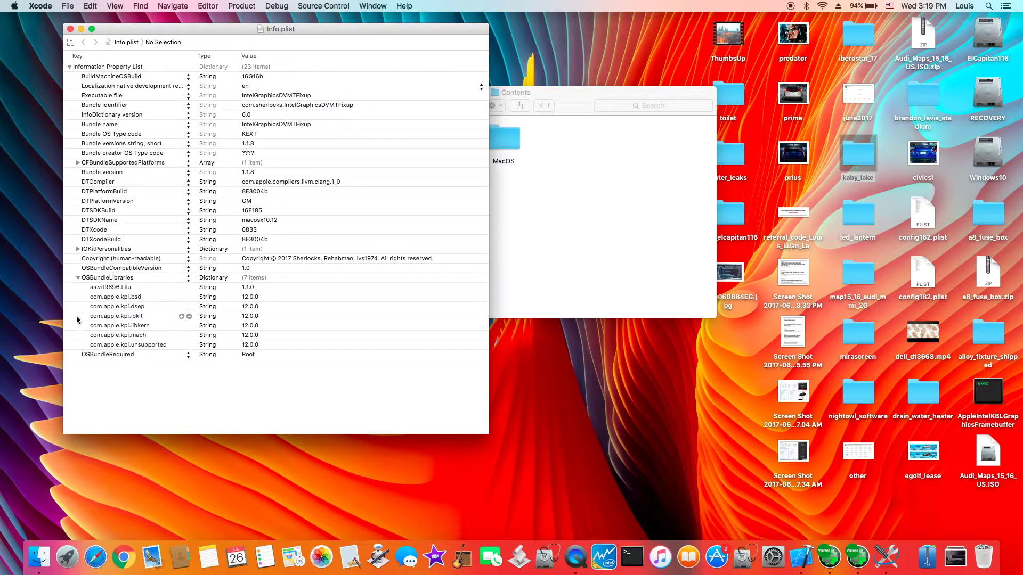
pyautogui.click(71, 288)
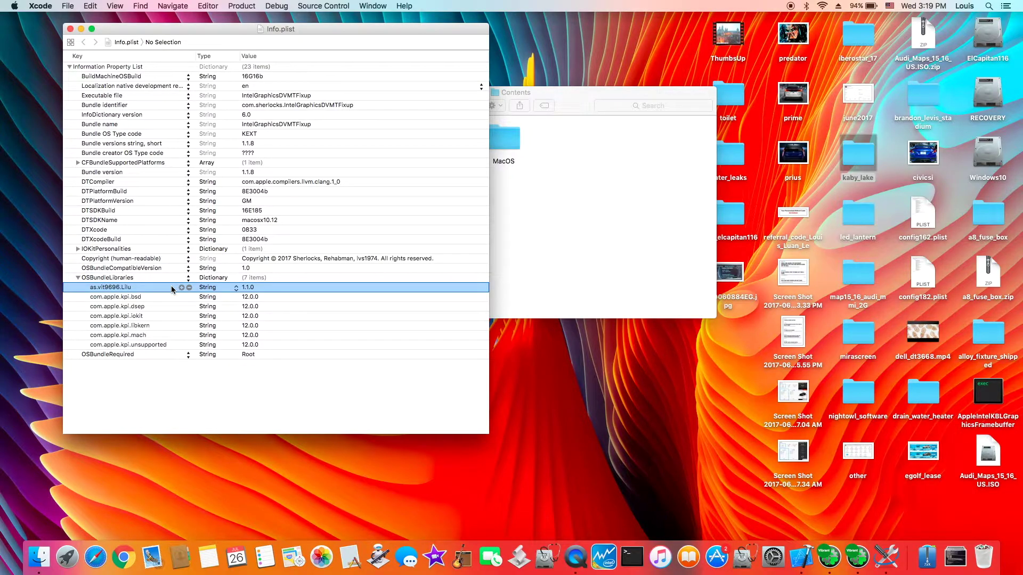
pyautogui.click(254, 287)
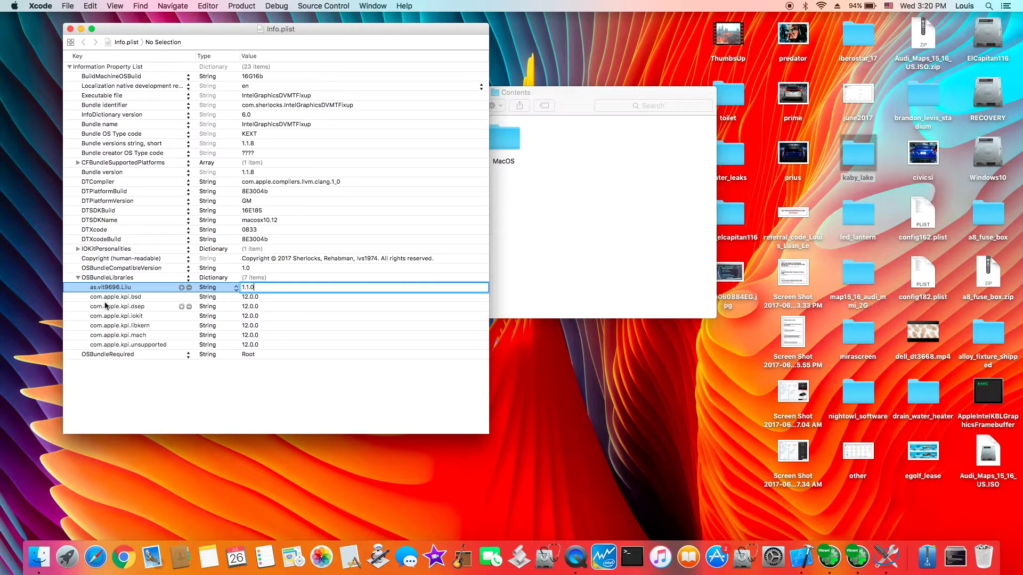
pyautogui.click(77, 290)
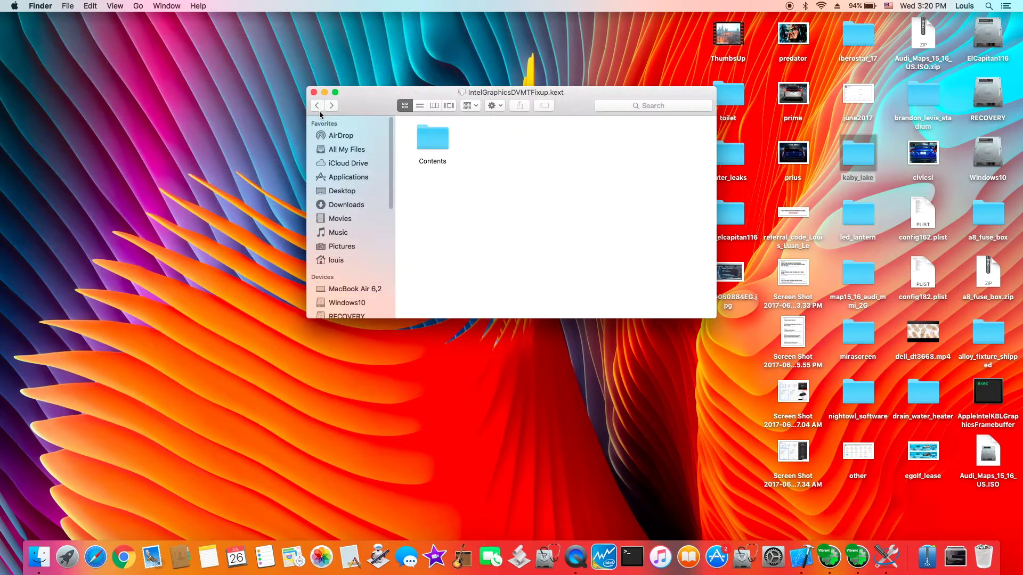
pyautogui.click(317, 107)
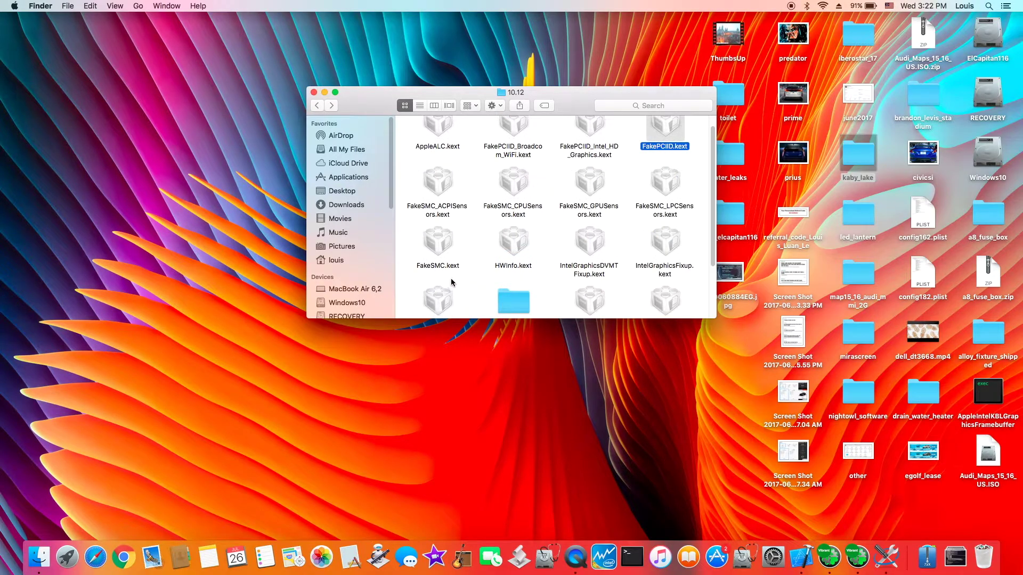
# Go through FakeSMC.kext, IntelGraphicsDVMTFixup.kext, IntelGraphicsFixup.kext, Lilu.kext and Shiki.kext in the 10.12 folder, selecting each in turn.
pyautogui.click(445, 267)
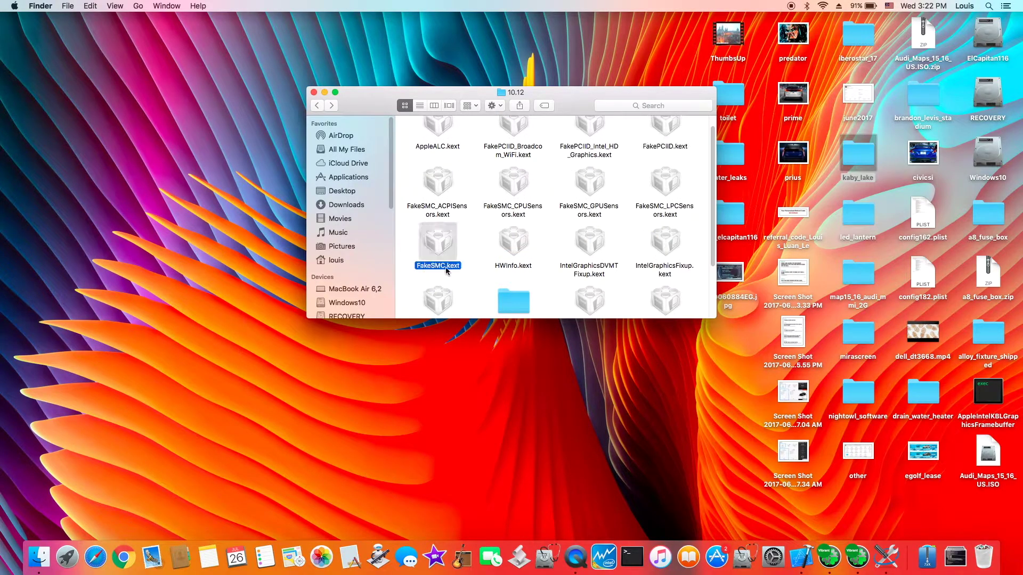
pyautogui.click(593, 275)
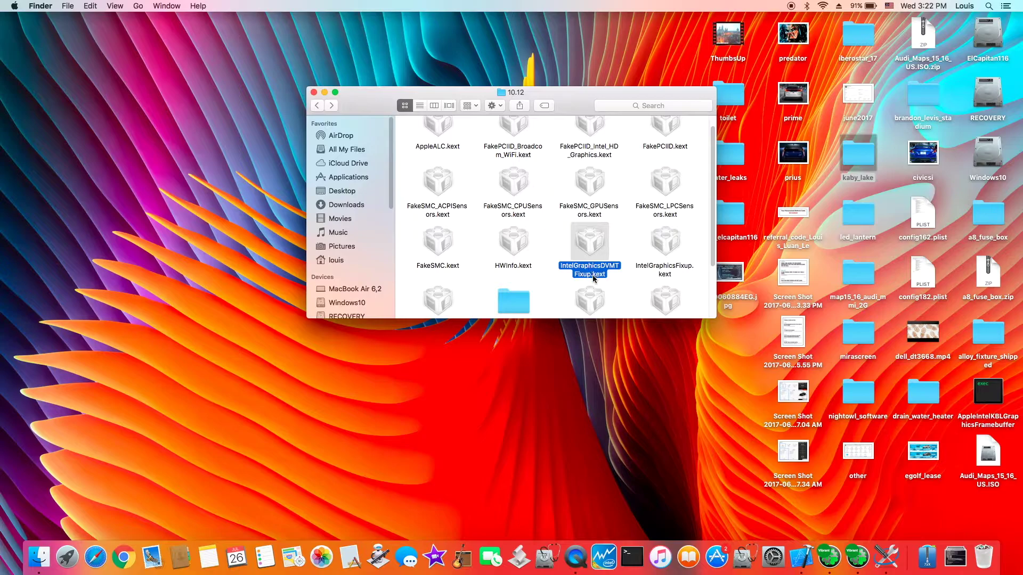
pyautogui.click(662, 268)
pyautogui.scroll(-3, 663, 268)
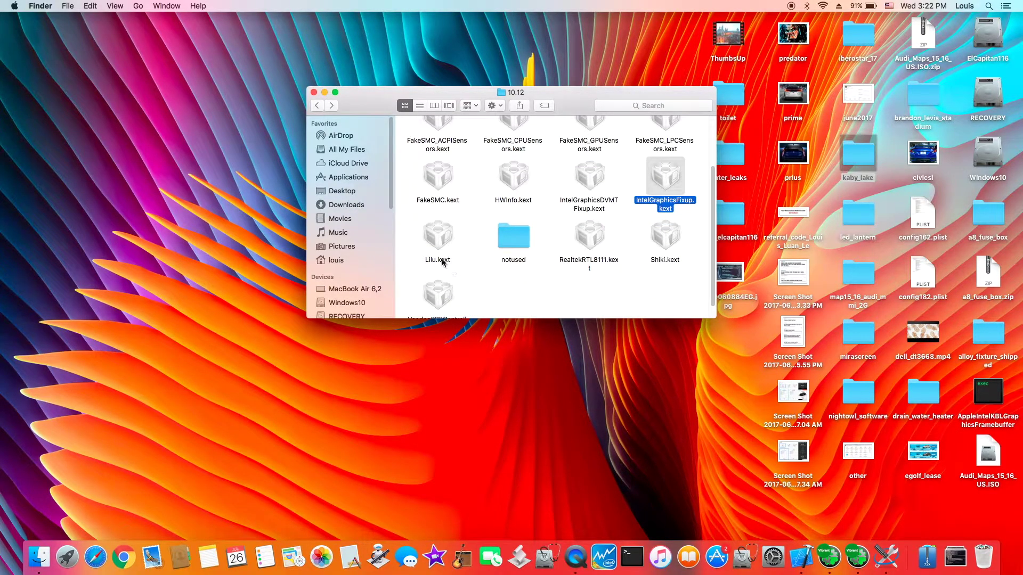
pyautogui.click(437, 242)
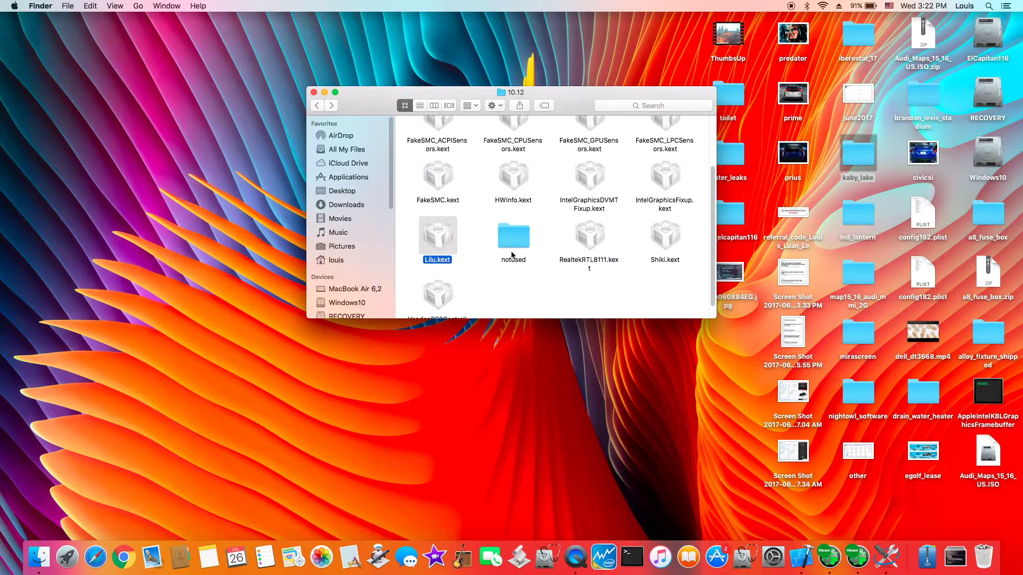
pyautogui.click(671, 238)
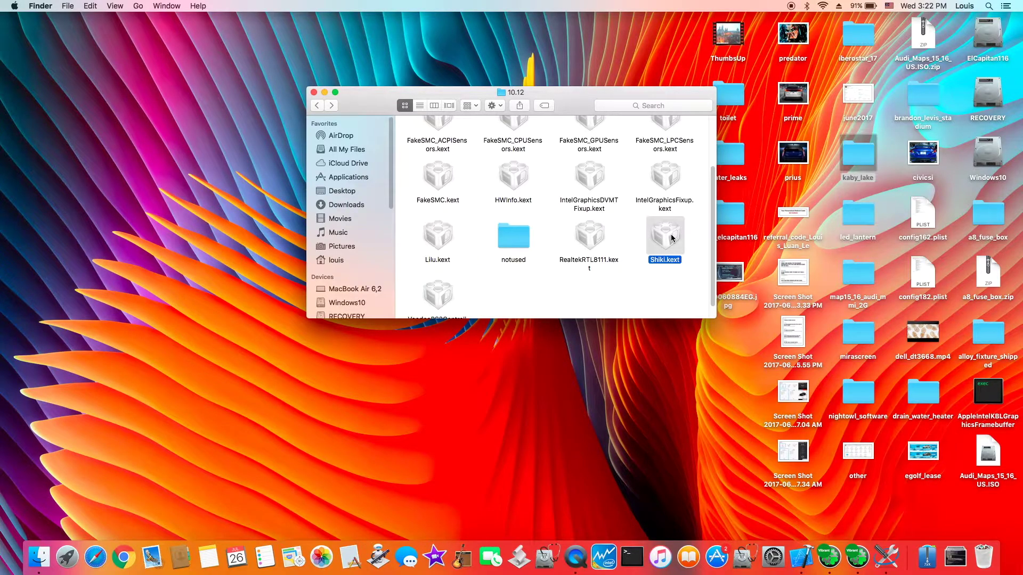
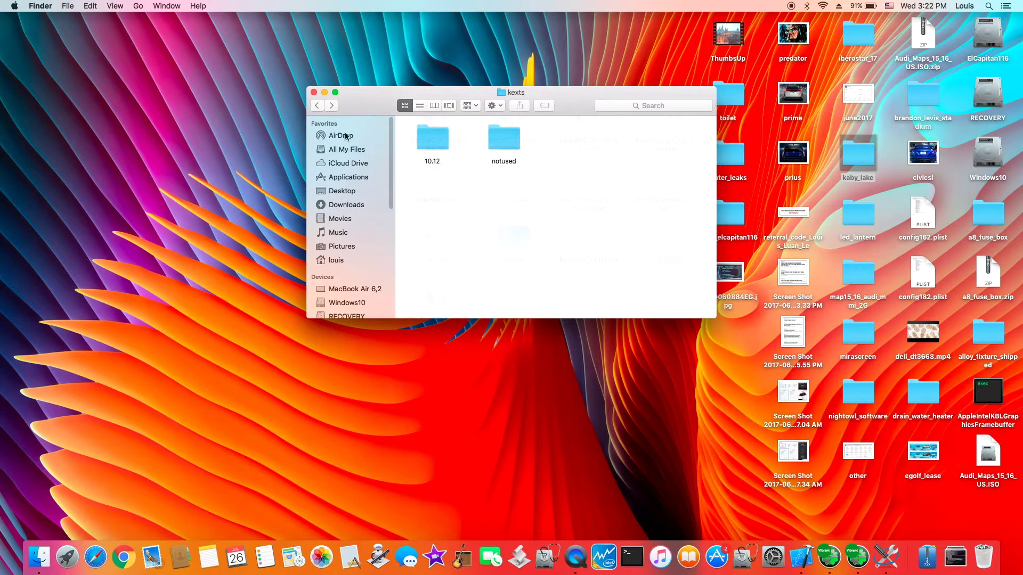
# Return to the CLOVER folder, single out the drivers64UEFI and kexts folders, and find config.plist.
pyautogui.click(318, 106)
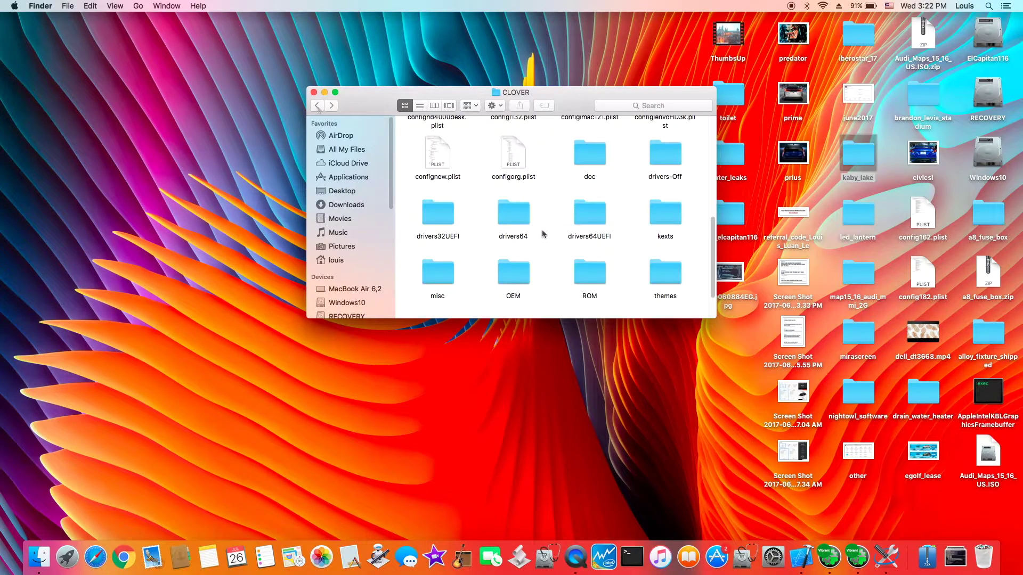
pyautogui.click(586, 227)
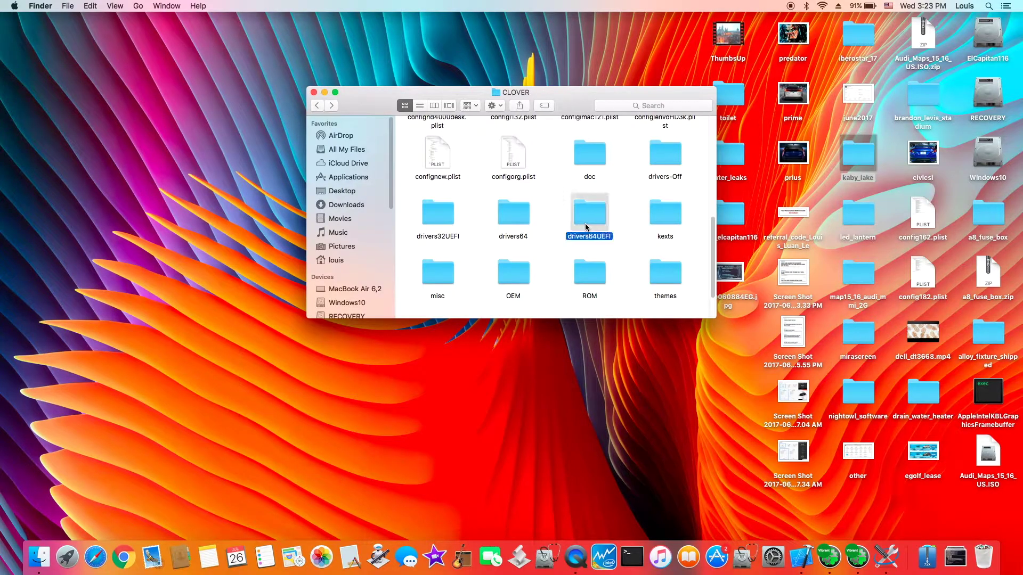
pyautogui.click(666, 214)
pyautogui.scroll(3, 666, 213)
pyautogui.scroll(3, 619, 205)
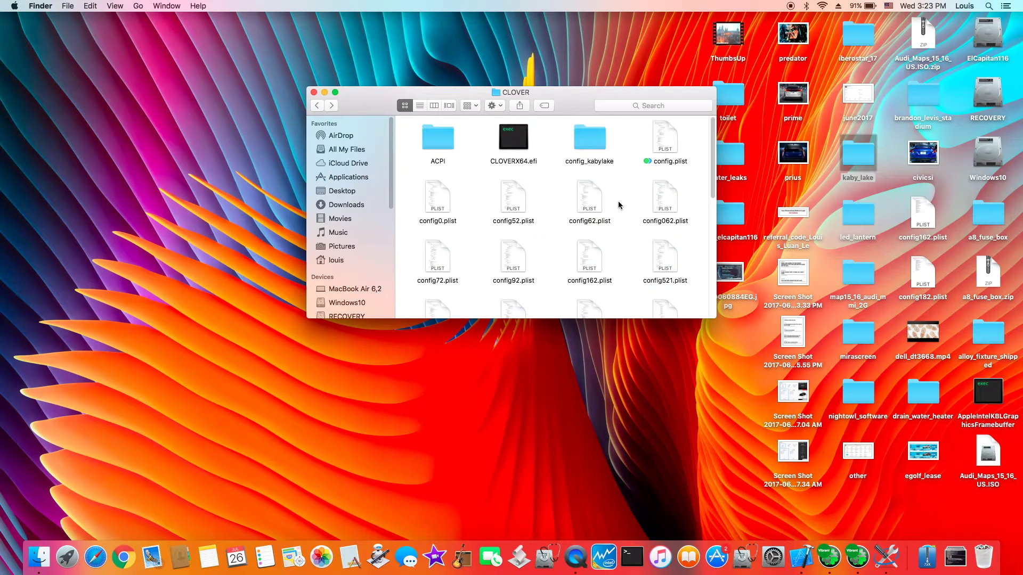
# Open config.plist in Xcode and examine the DSDT entries under ACPI, including DropOem, Name and Fixes.
pyautogui.doubleClick(665, 137)
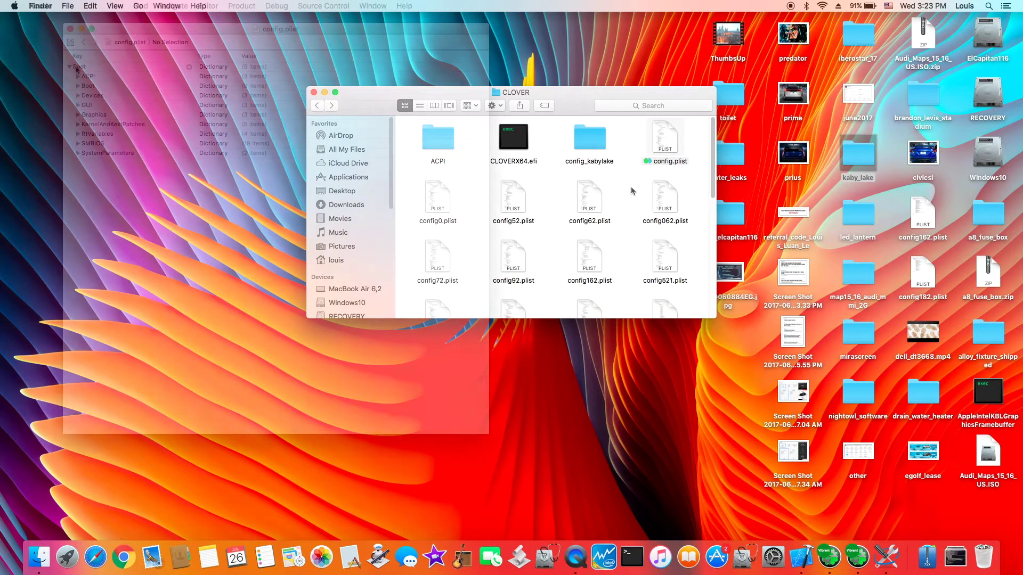
pyautogui.click(78, 76)
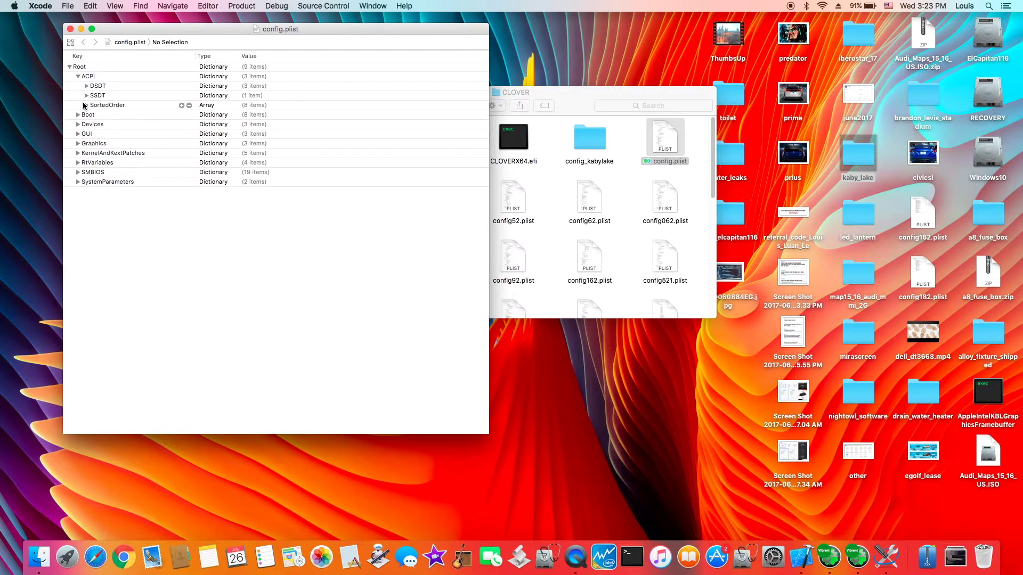
pyautogui.click(86, 85)
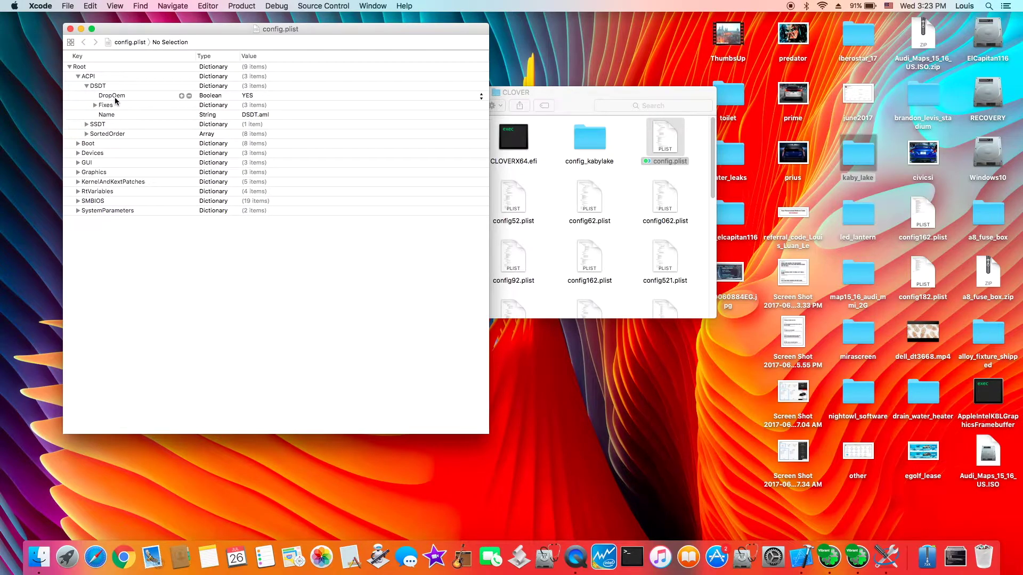
pyautogui.click(258, 117)
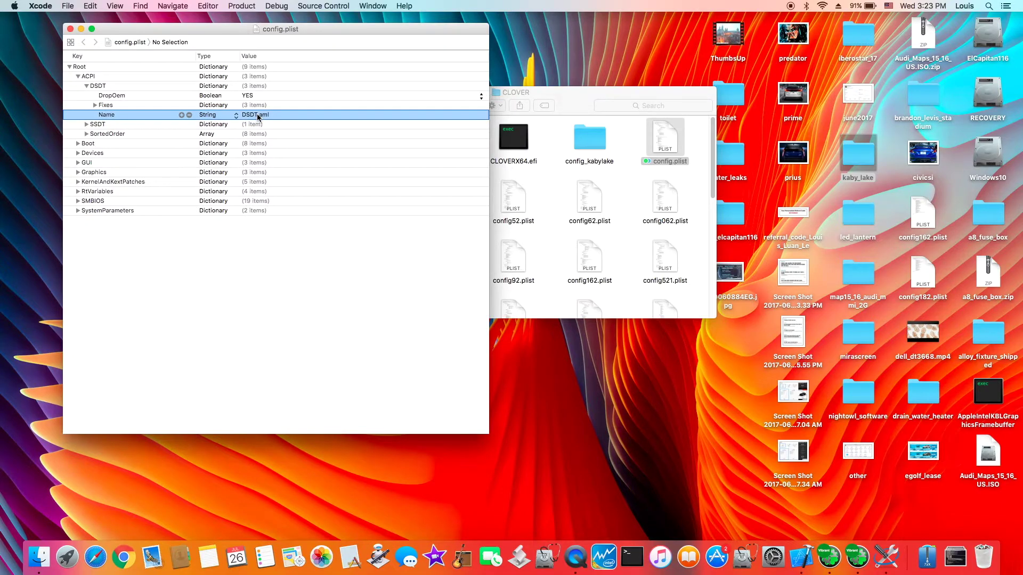
pyautogui.click(95, 105)
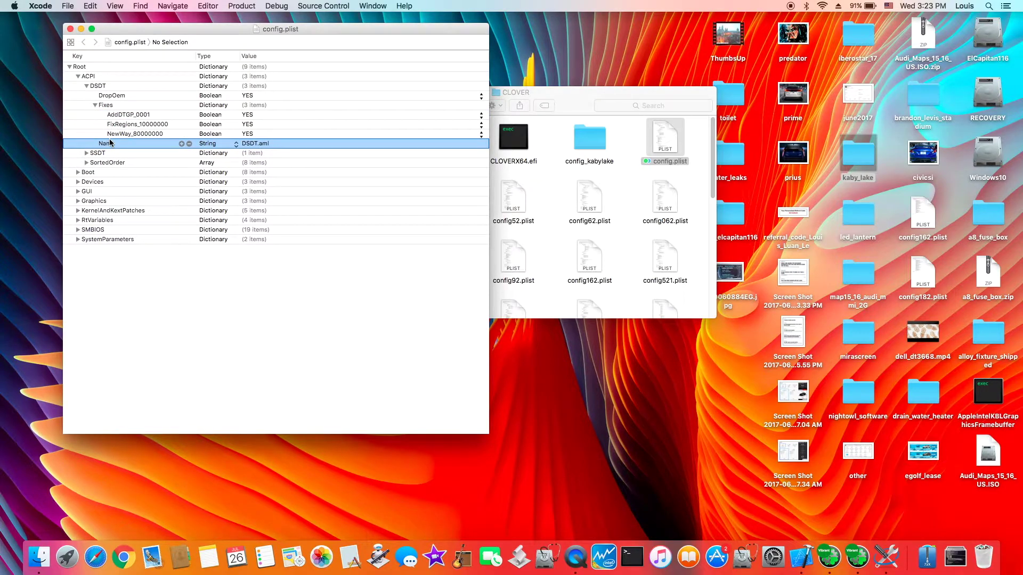
# Review the SSDT and SortedOrder entries under ACPI, along with the Boot section's Arguments and IgnoreNVRAMBoot.
pyautogui.click(85, 152)
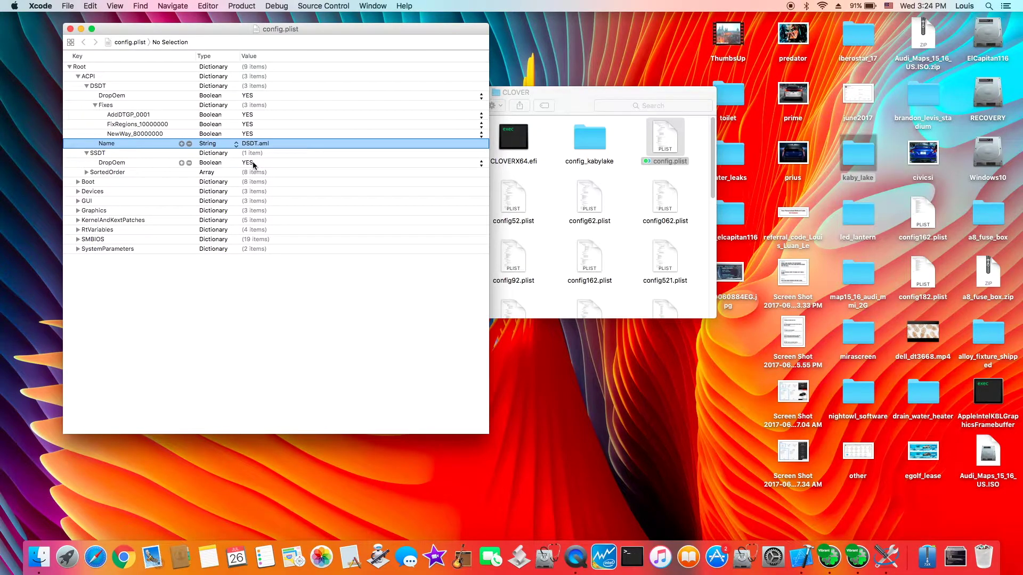
pyautogui.click(86, 173)
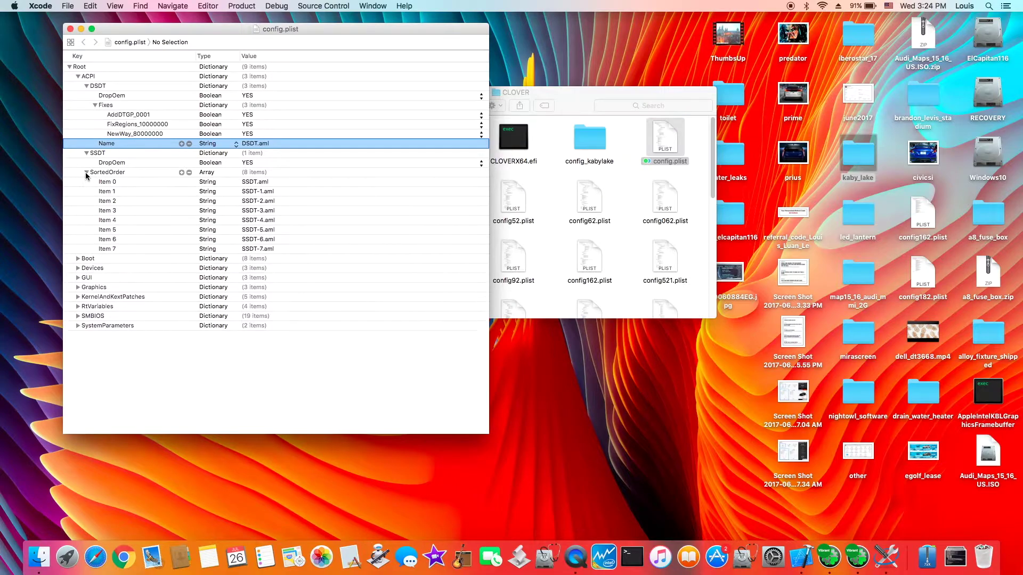
pyautogui.click(257, 193)
pyautogui.press('Up')
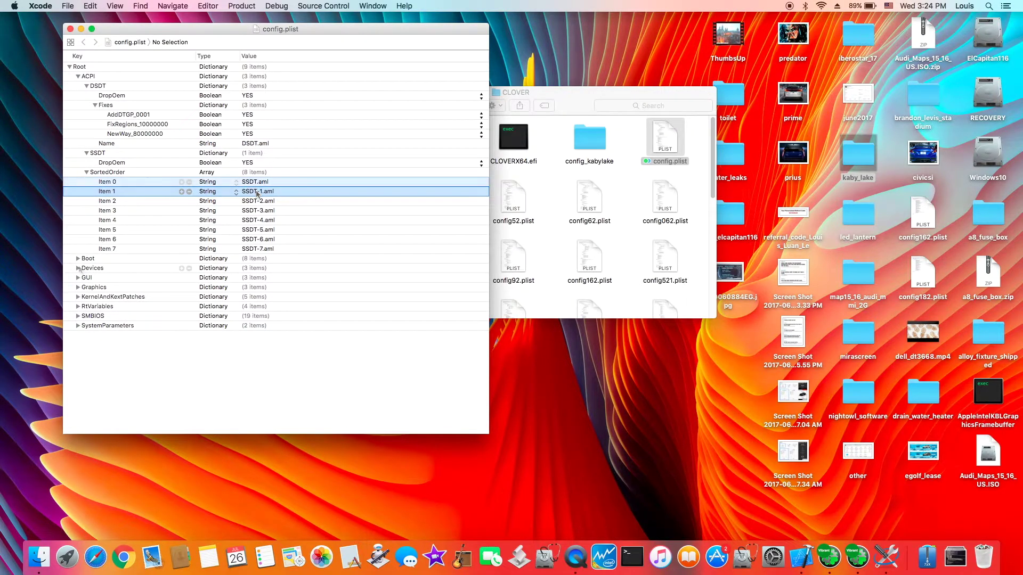
pyautogui.click(77, 258)
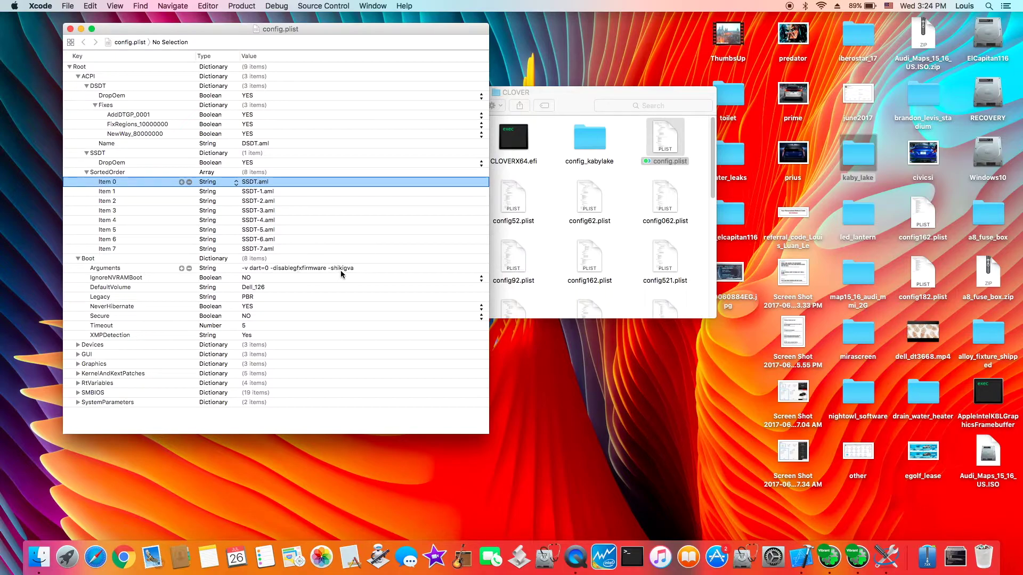
pyautogui.click(218, 277)
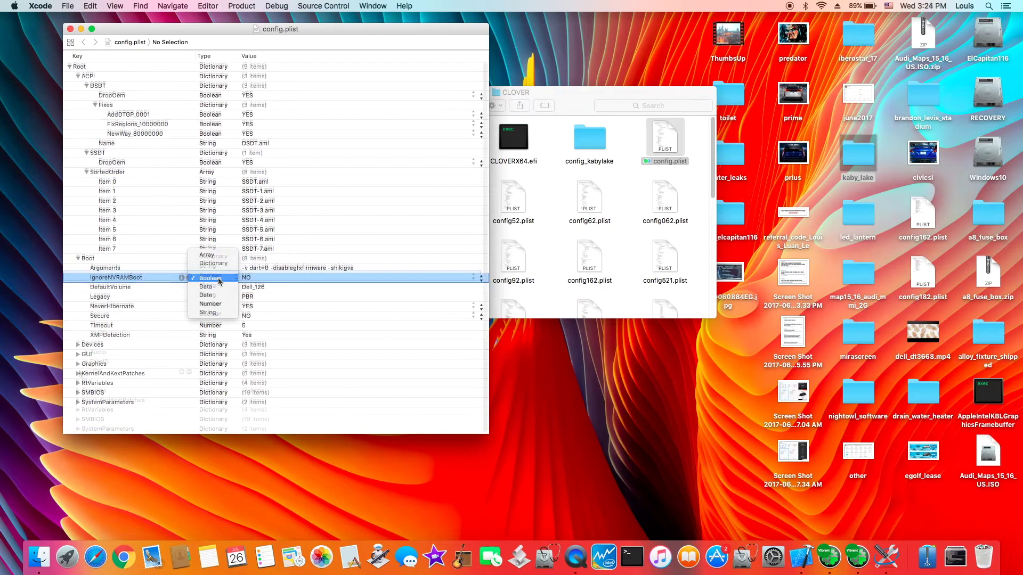
# Examine the Audio, FakeID and USB entries in the Devices section of config.plist.
pyautogui.click(78, 344)
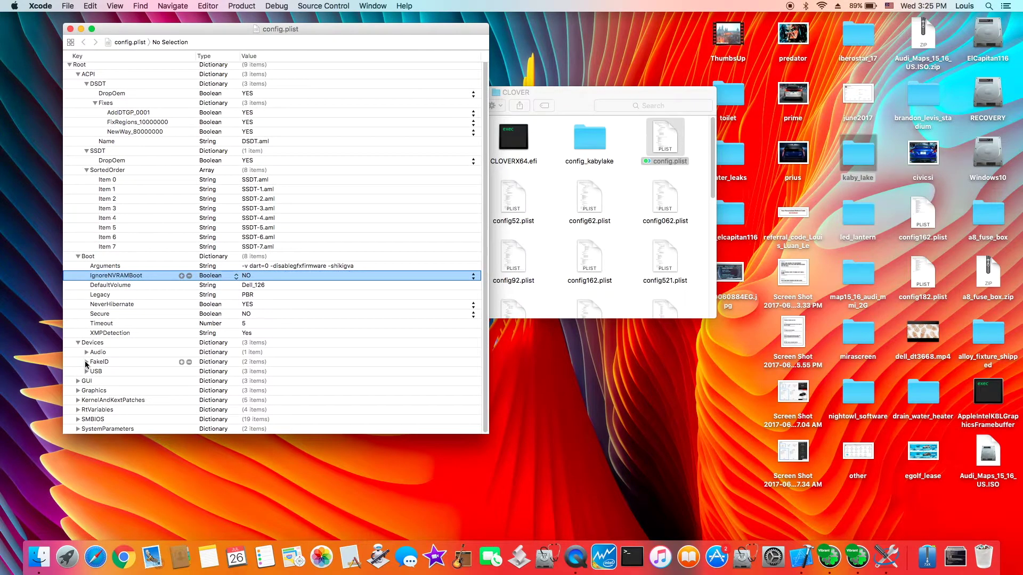
pyautogui.click(86, 352)
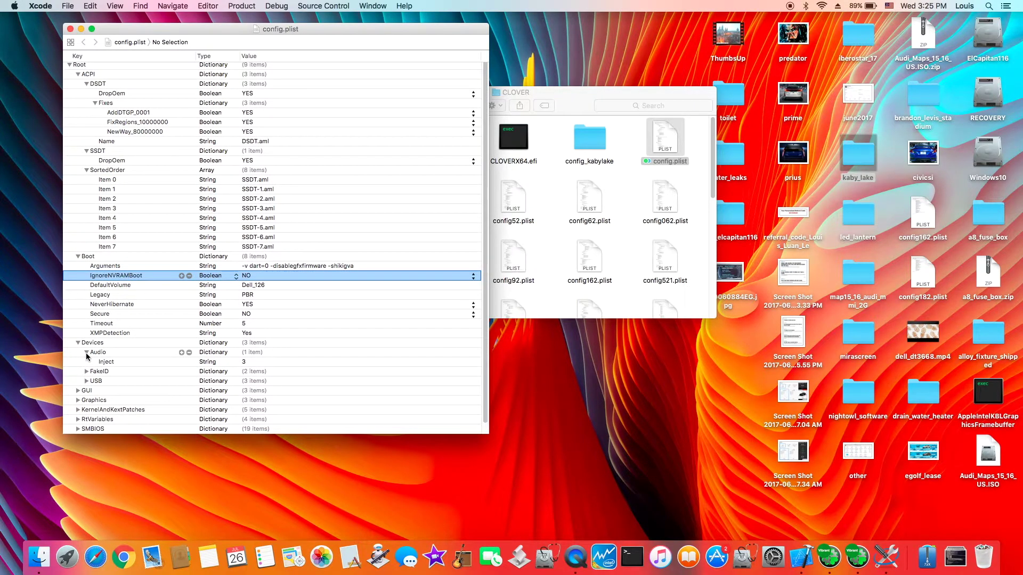
pyautogui.click(86, 352)
pyautogui.click(86, 362)
pyautogui.scroll(-2, 91, 357)
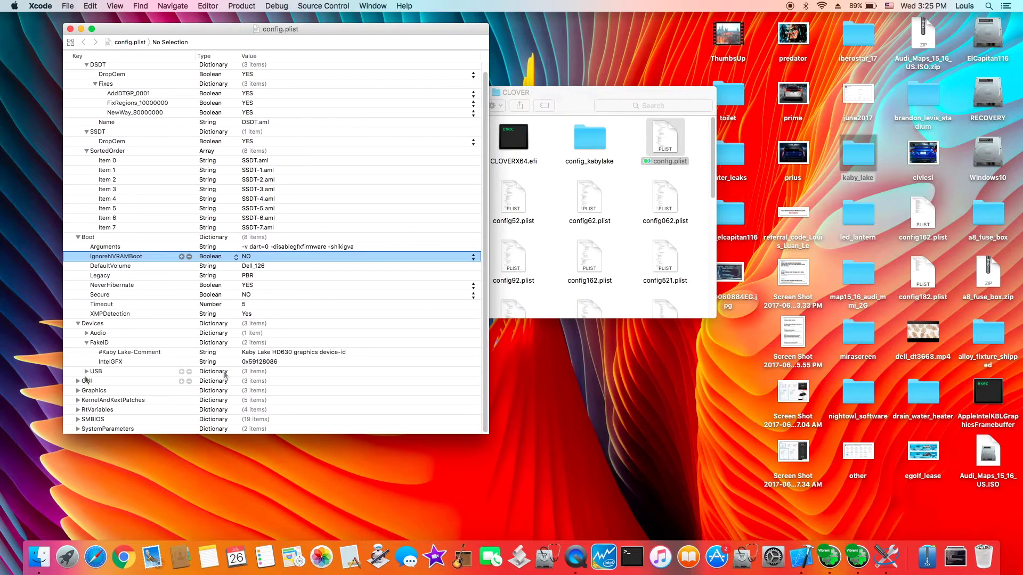
pyautogui.click(86, 371)
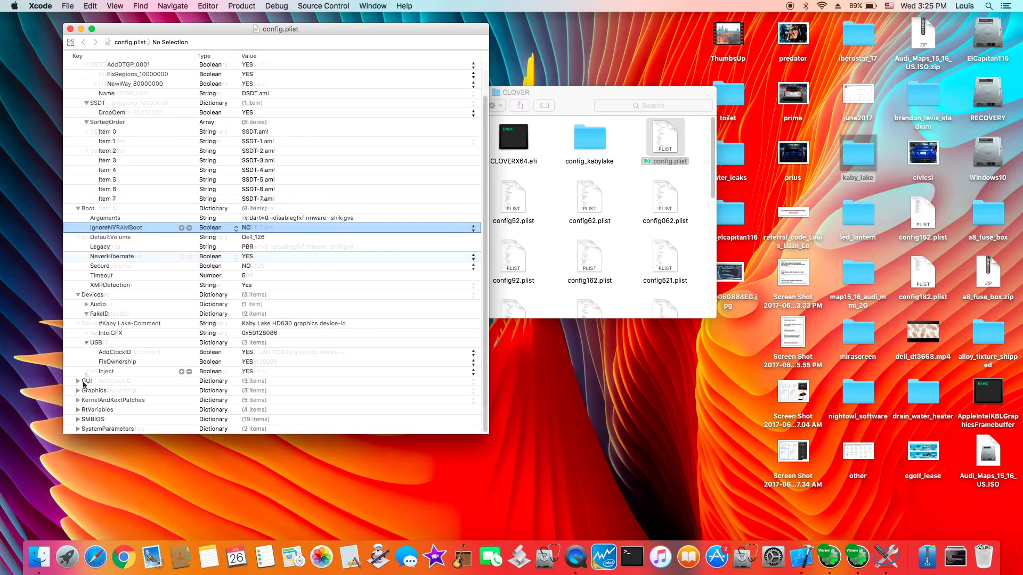
# Check the GUI section, collapse it, and examine ig-platform-id and the Inject entries in the Graphics section.
pyautogui.click(77, 382)
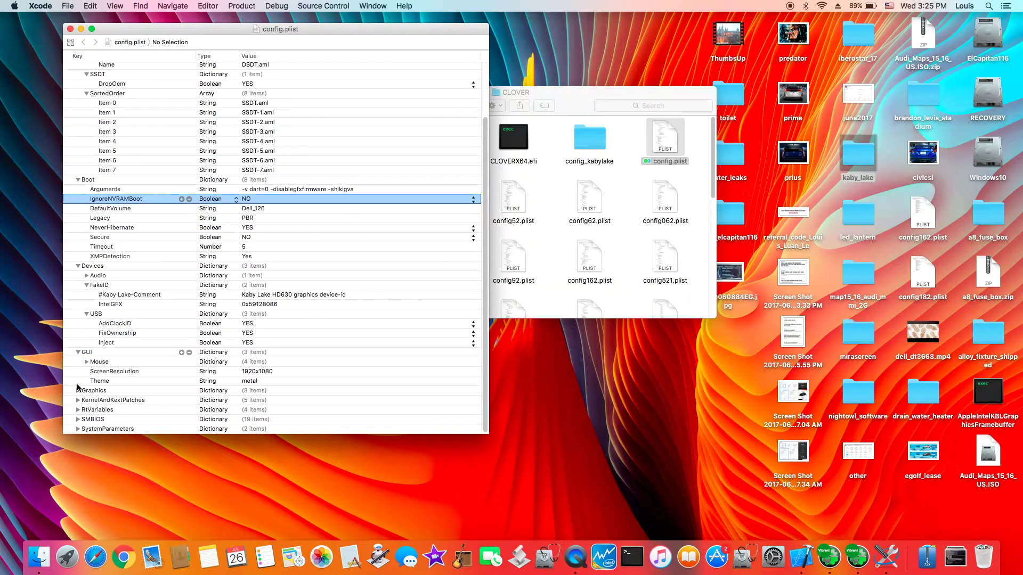
pyautogui.click(78, 352)
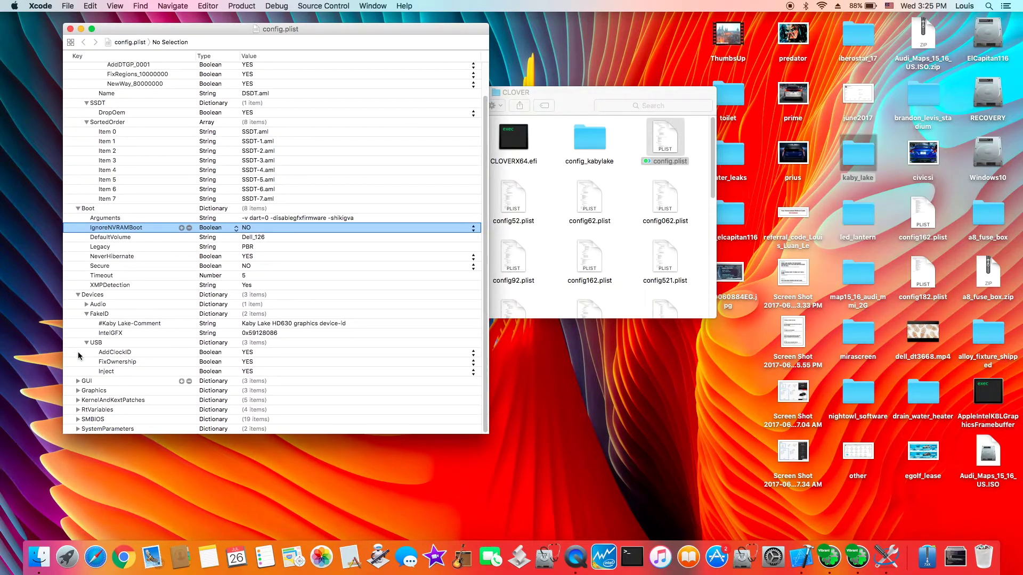
pyautogui.click(78, 392)
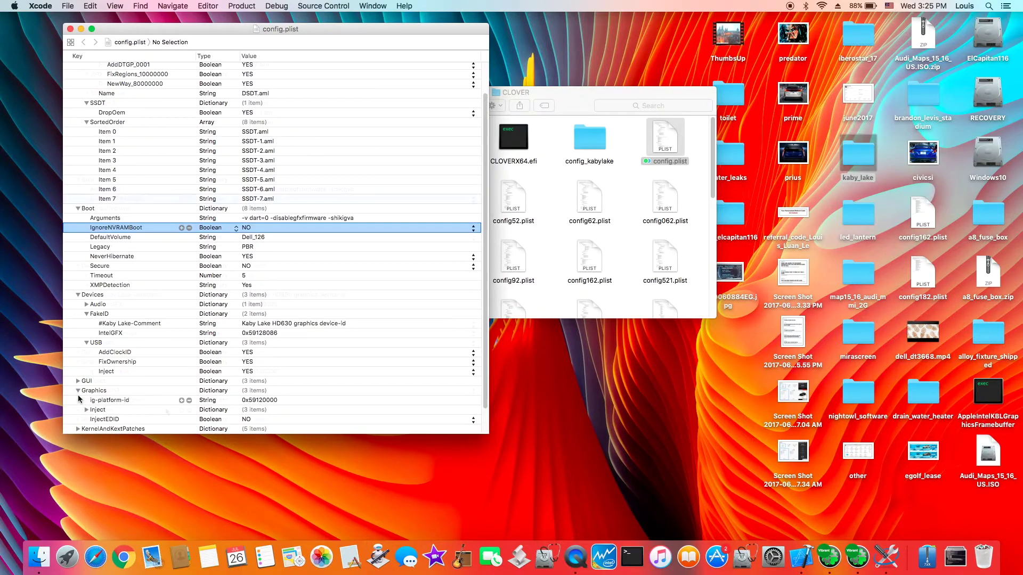
pyautogui.scroll(-1, 213, 380)
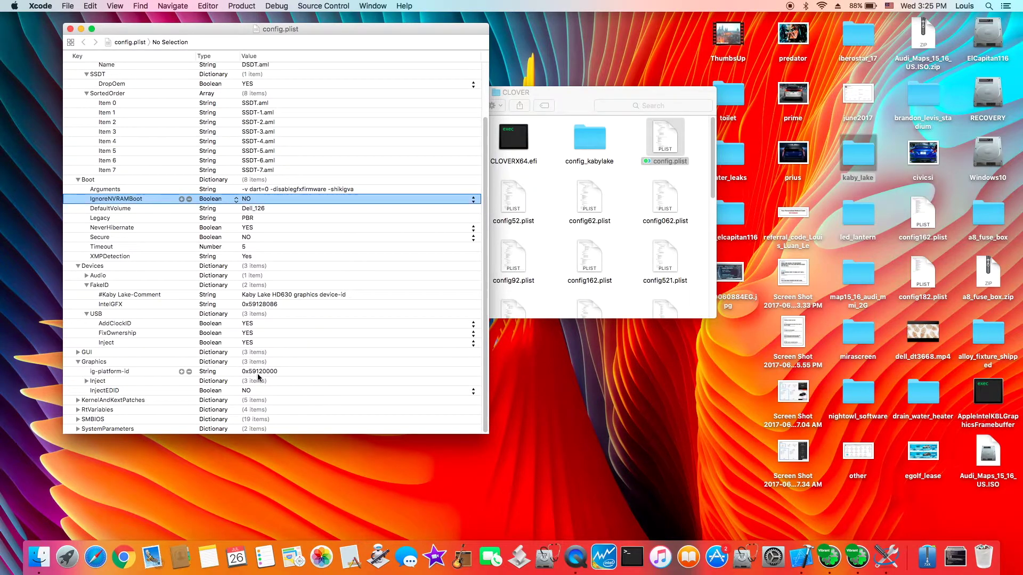
pyautogui.click(86, 381)
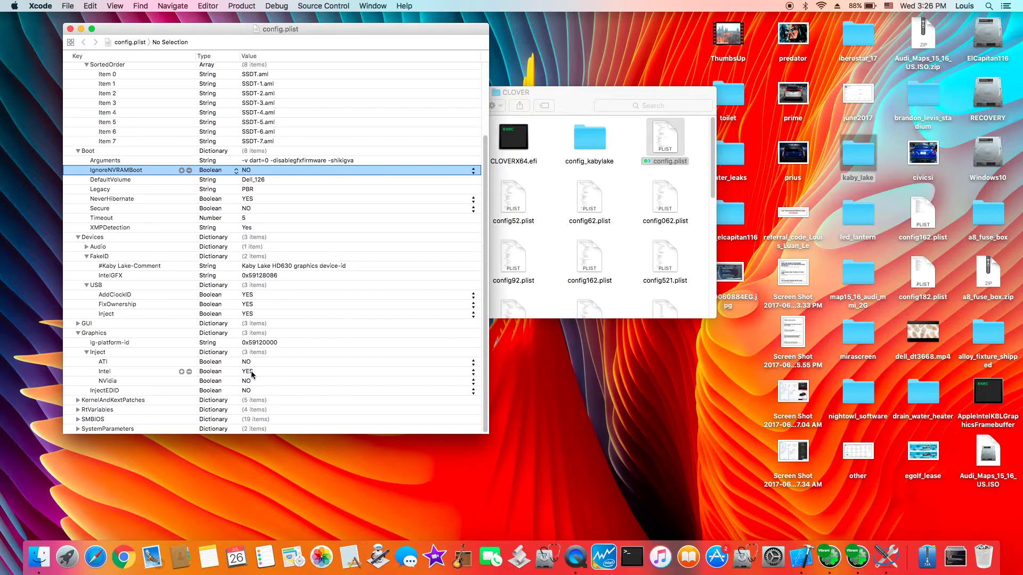
# Expand KernelAndKextPatches and examine the comment, find and replace data of all three KextsToPatch items.
pyautogui.click(77, 401)
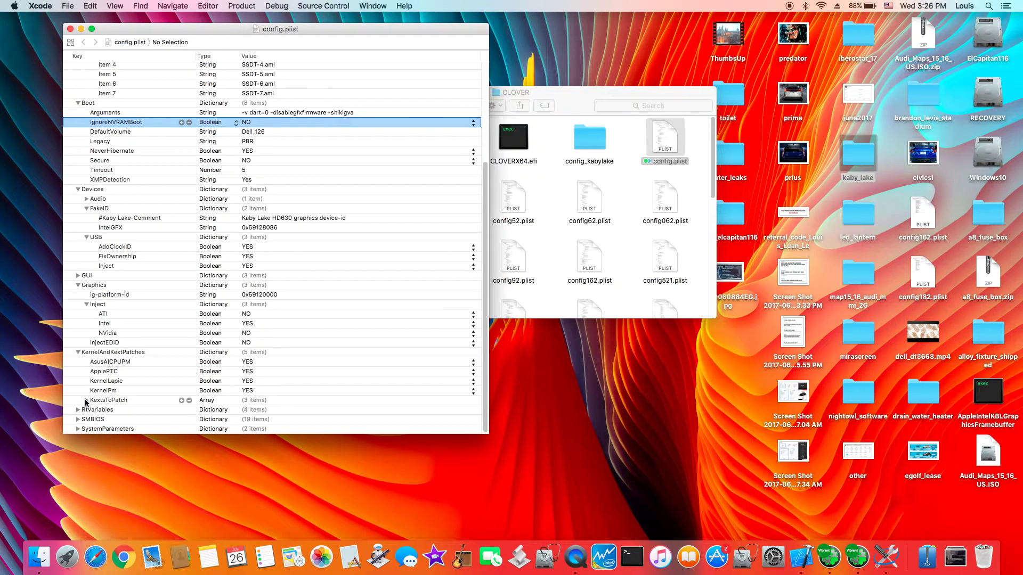
pyautogui.click(85, 401)
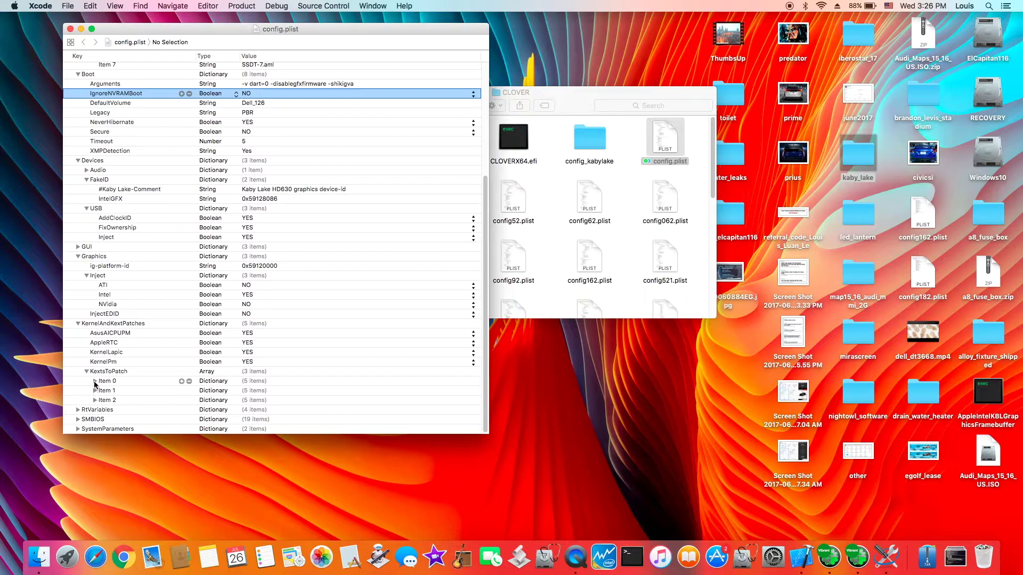
pyautogui.click(95, 382)
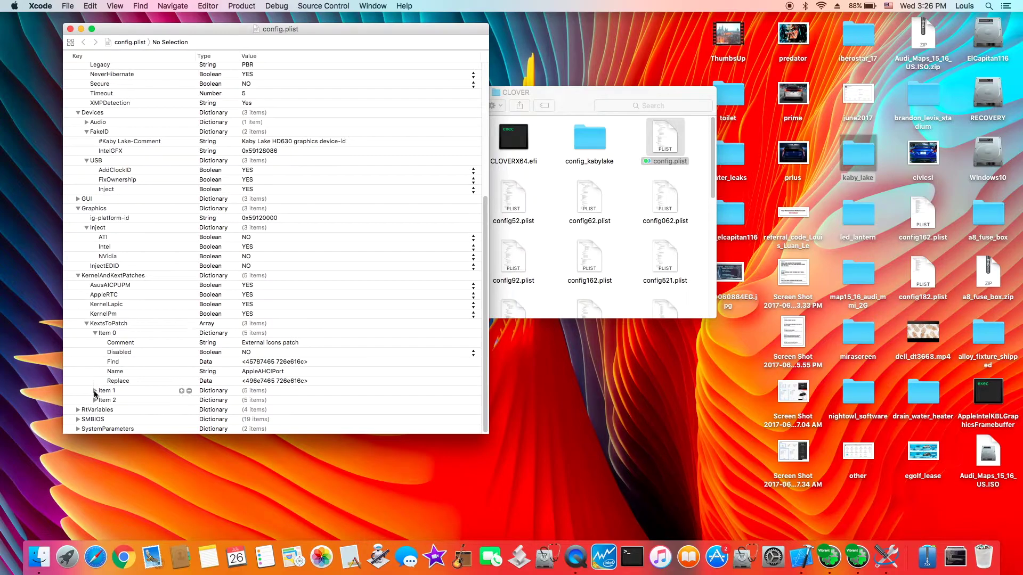
pyautogui.click(94, 391)
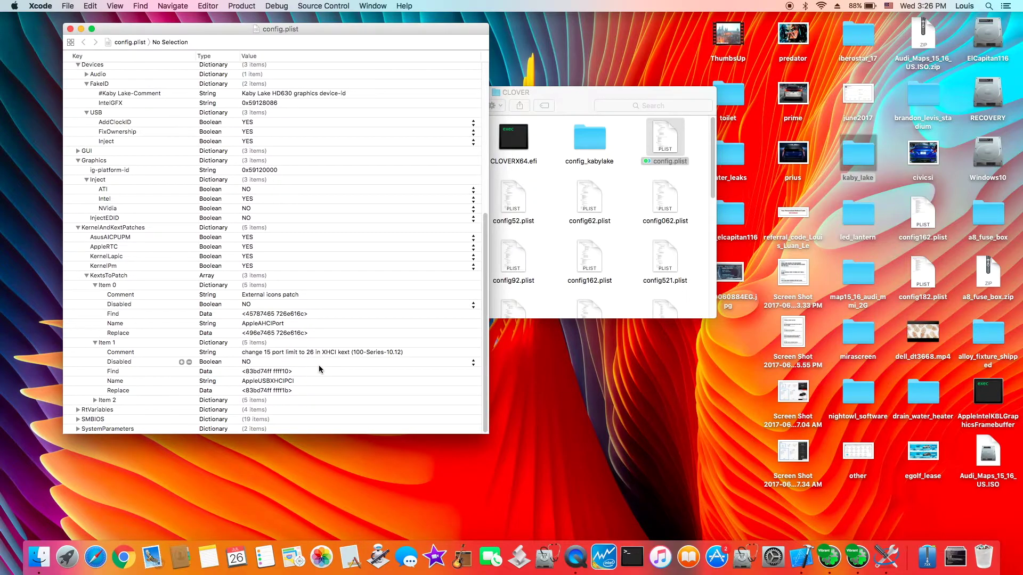
pyautogui.click(94, 400)
pyautogui.scroll(-3, 92, 391)
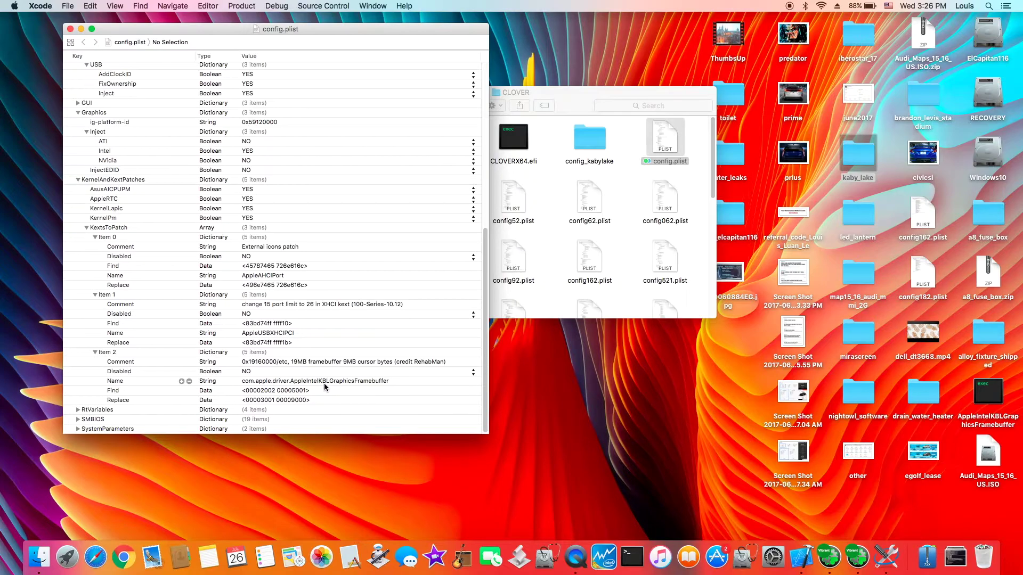
# Review the RtVariables section, including BooterConfig, CsrActiveConfig, MLB and ROM, without changing the SMBIOS type.
pyautogui.click(214, 419)
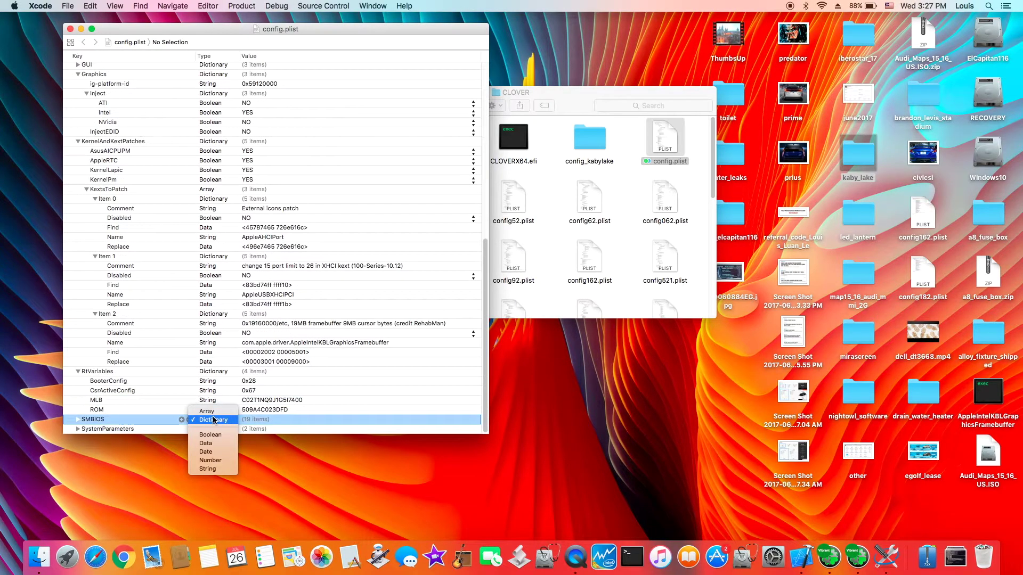
pyautogui.click(331, 389)
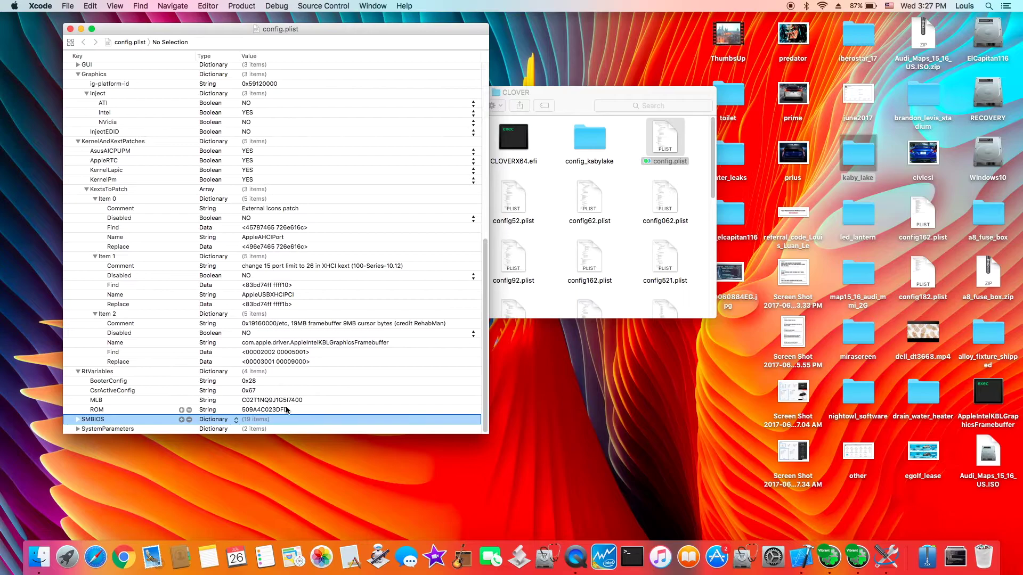
pyautogui.click(287, 409)
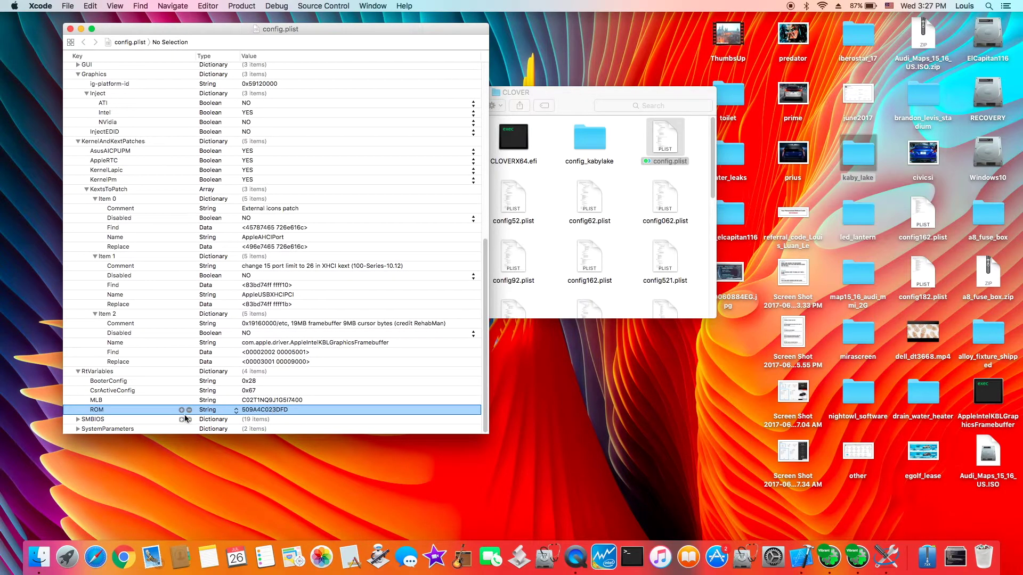
# Expand SMBIOS and examine its SmUUID, BoardSerialNumber and SerialNumber entries, comparing them with MLB under RtVariables.
pyautogui.click(76, 419)
pyautogui.scroll(-5, 112, 365)
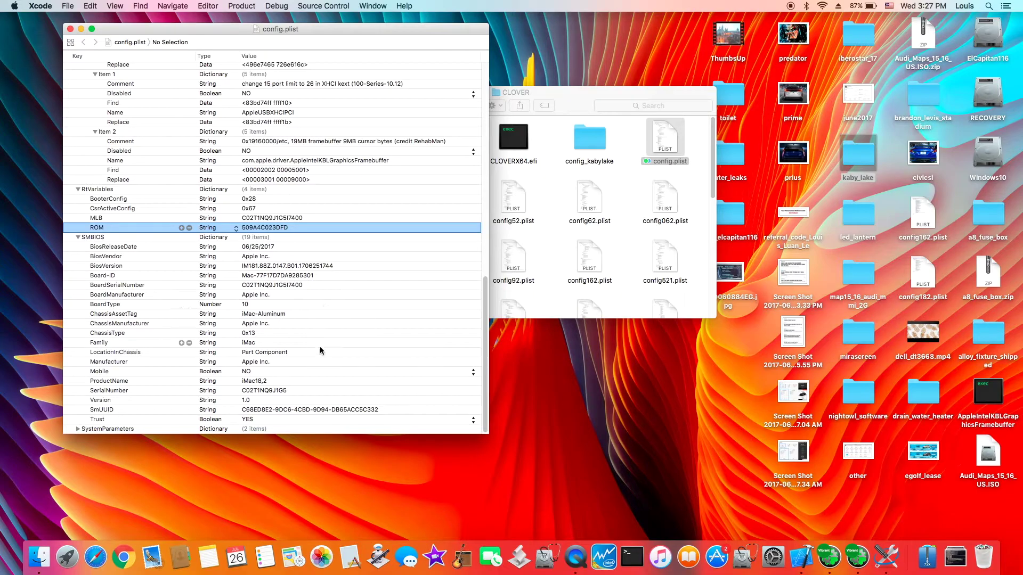
pyautogui.click(323, 411)
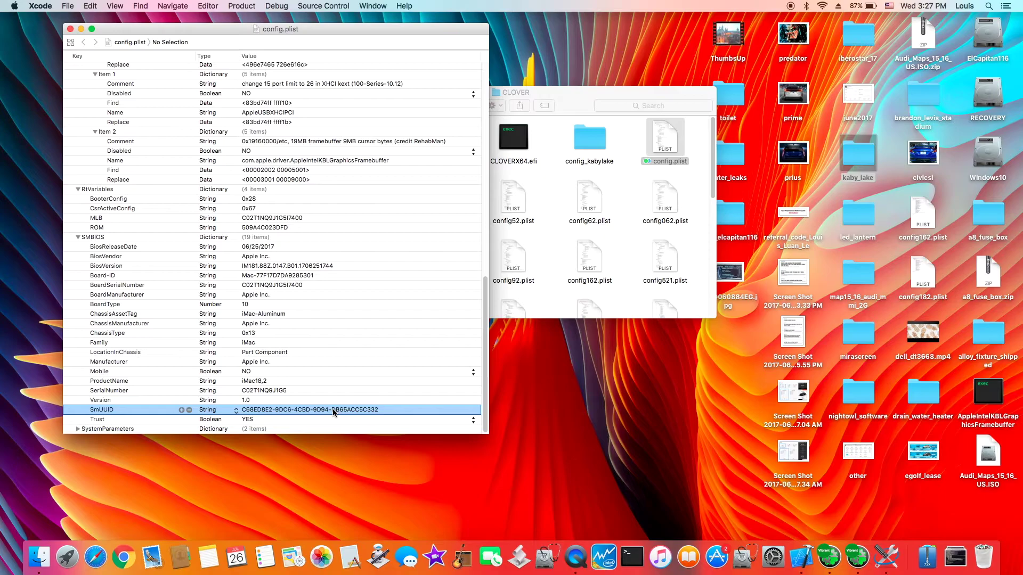
pyautogui.click(288, 286)
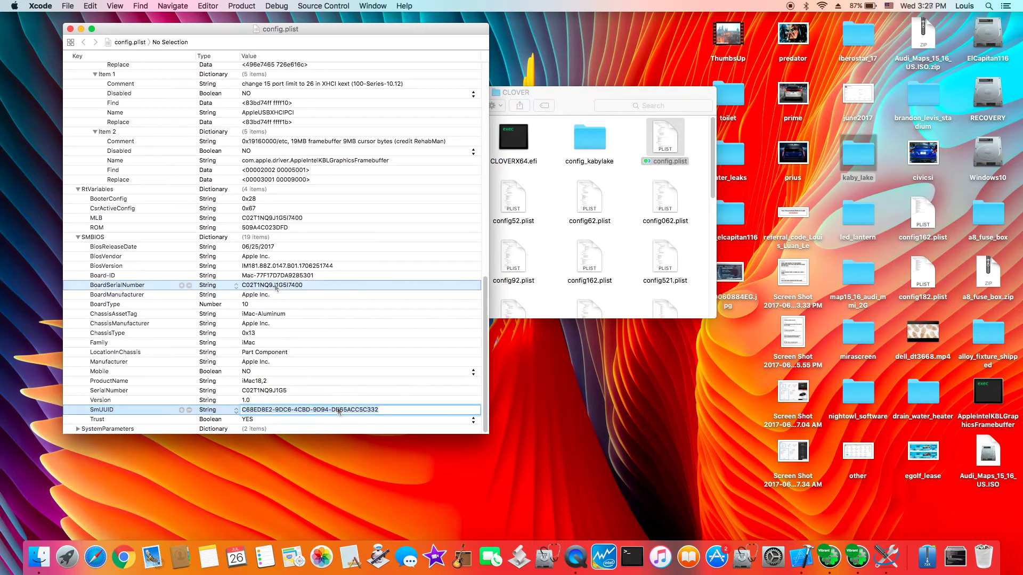
pyautogui.click(277, 393)
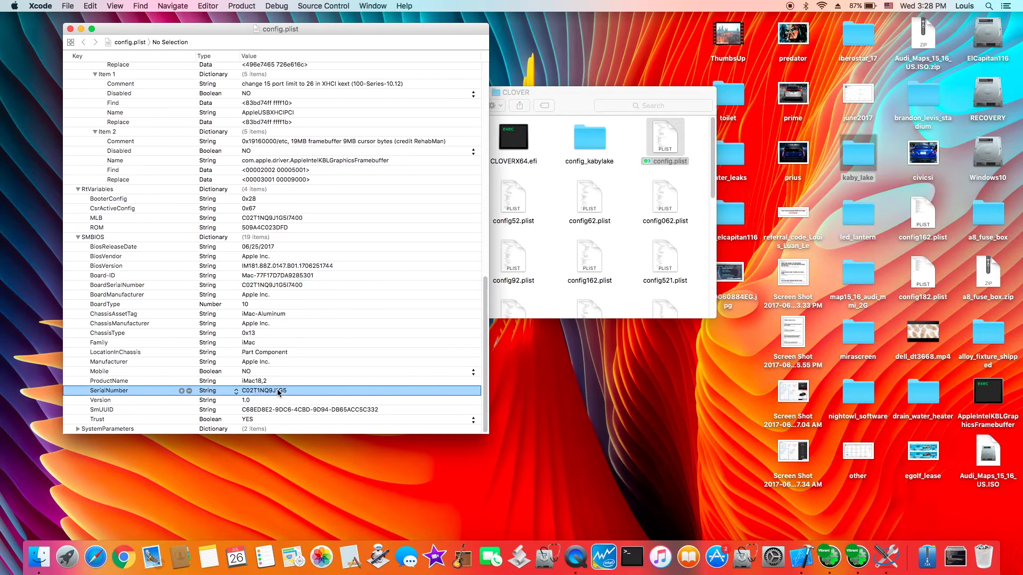
pyautogui.click(278, 393)
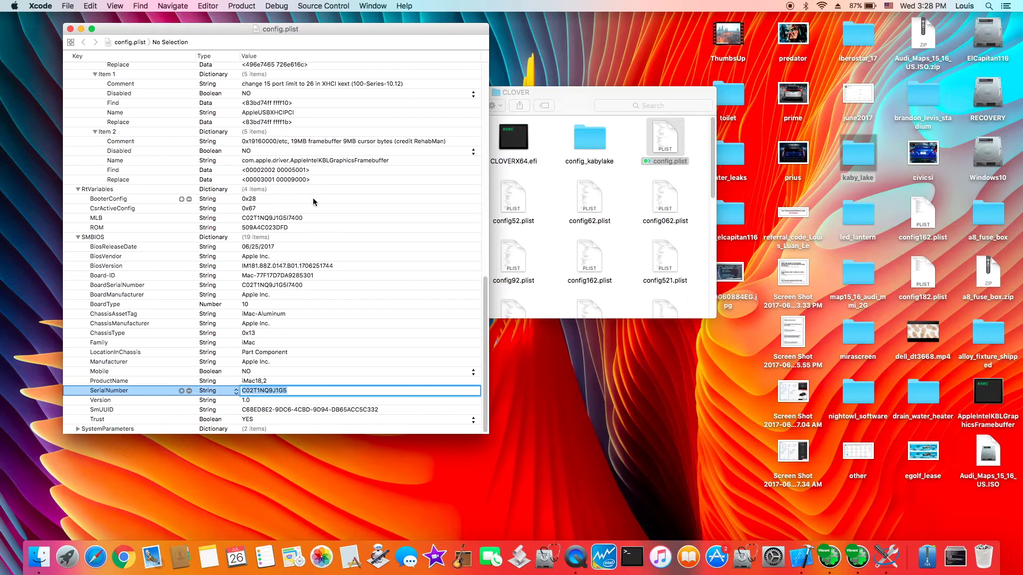
pyautogui.click(288, 219)
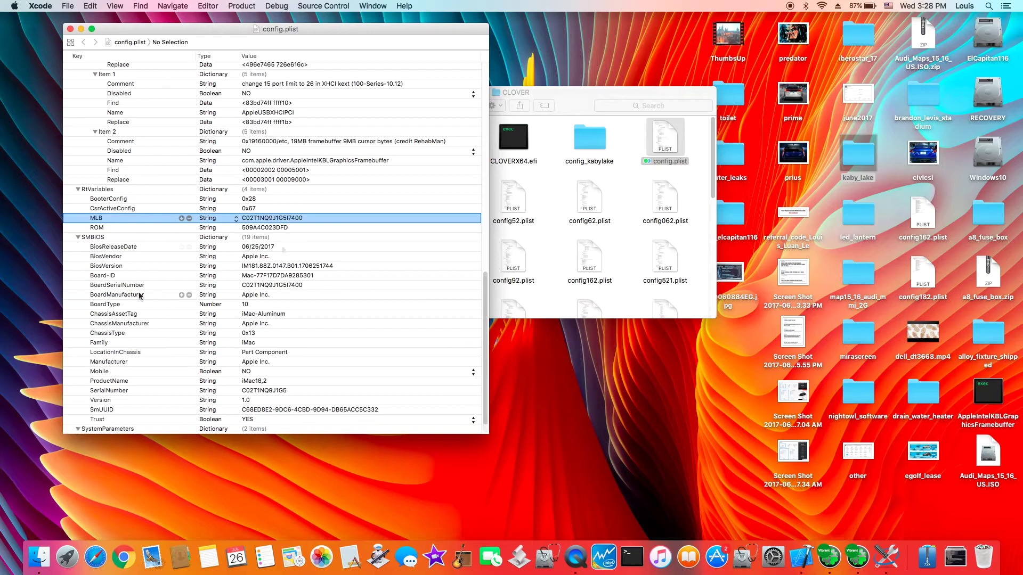
# Check the InjectKexts and InjectSystemID entries under SystemParameters and close config.plist.
pyautogui.scroll(-2, 139, 293)
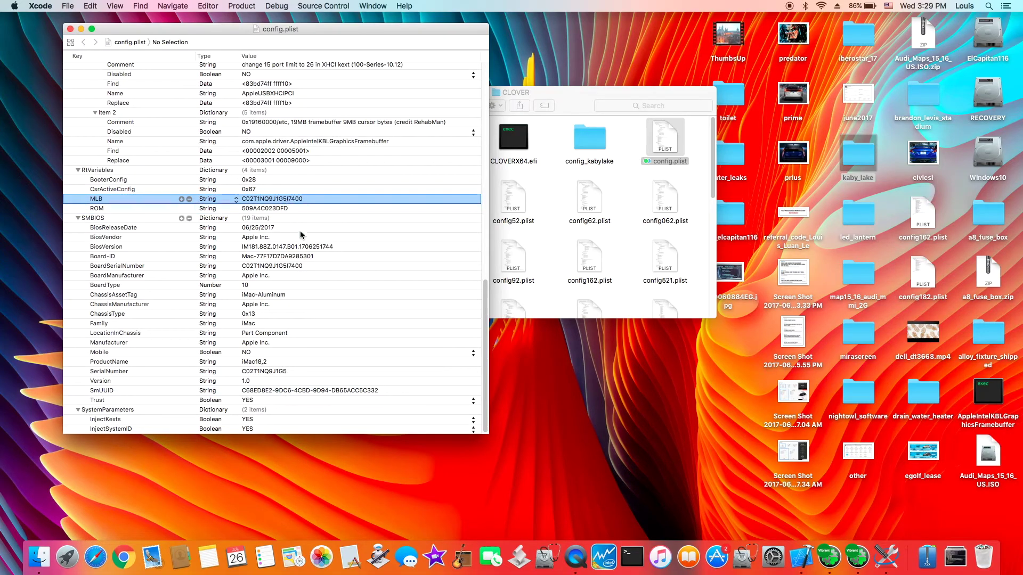
pyautogui.scroll(20, 325, 298)
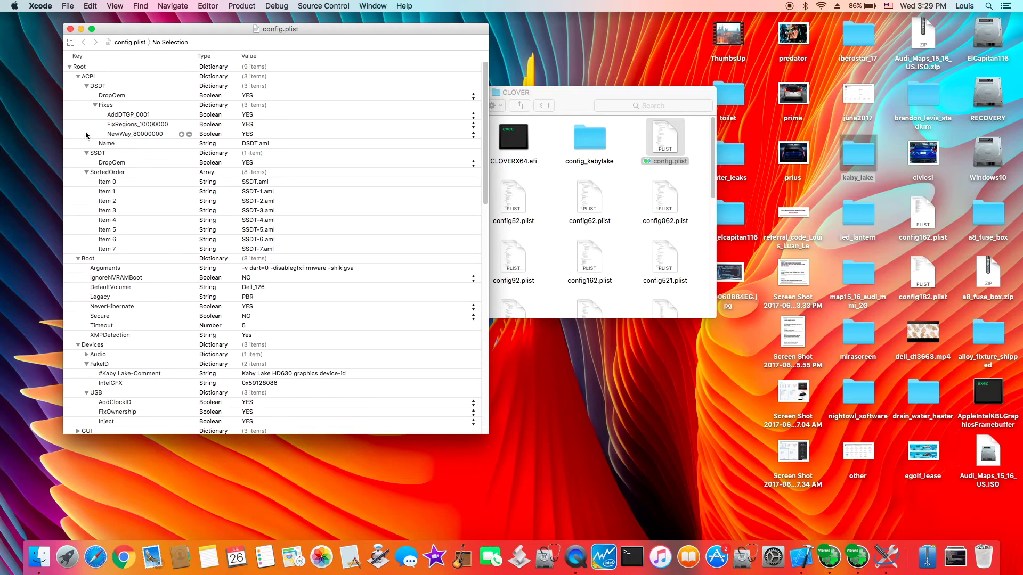
pyautogui.click(70, 30)
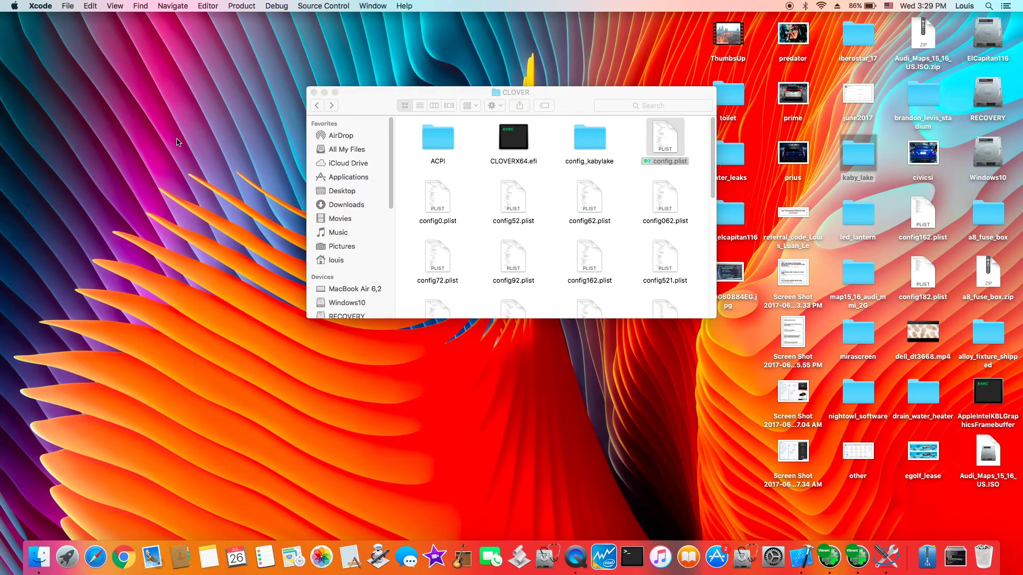
# Look through the remaining files and folders inside the CLOVER folder.
pyautogui.scroll(-8, 507, 229)
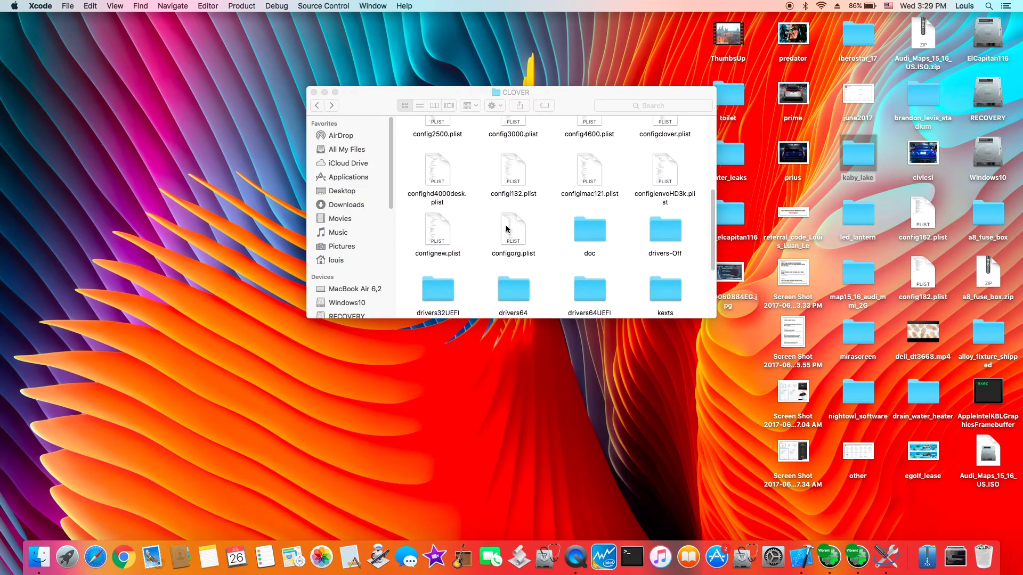
pyautogui.scroll(8, 506, 229)
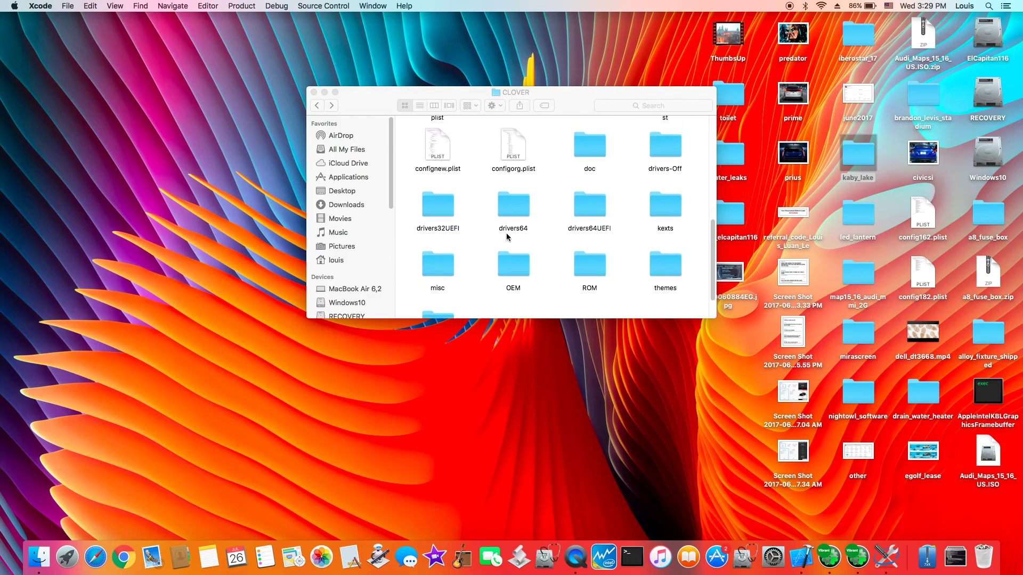